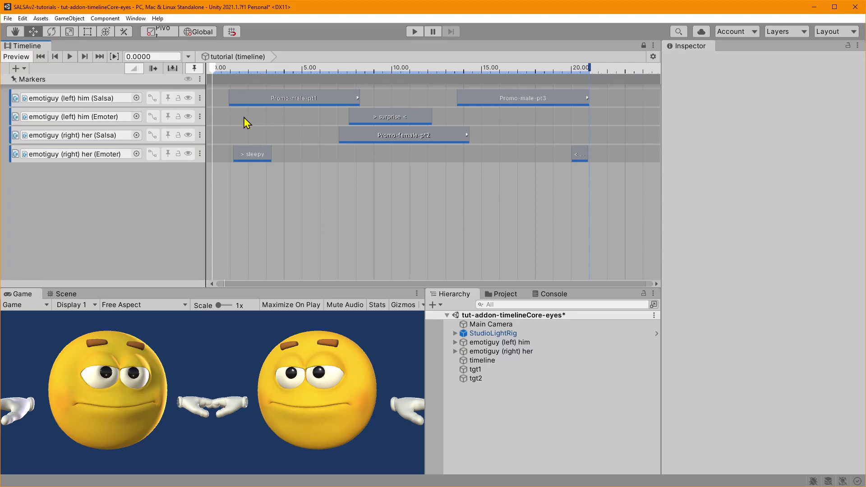
- Add two SALSA Eyes Control tracks to the timeline and move the first directly below the emotiguy (left) him Emoter track
{"action": "right_click", "coordinate": [183, 186]}
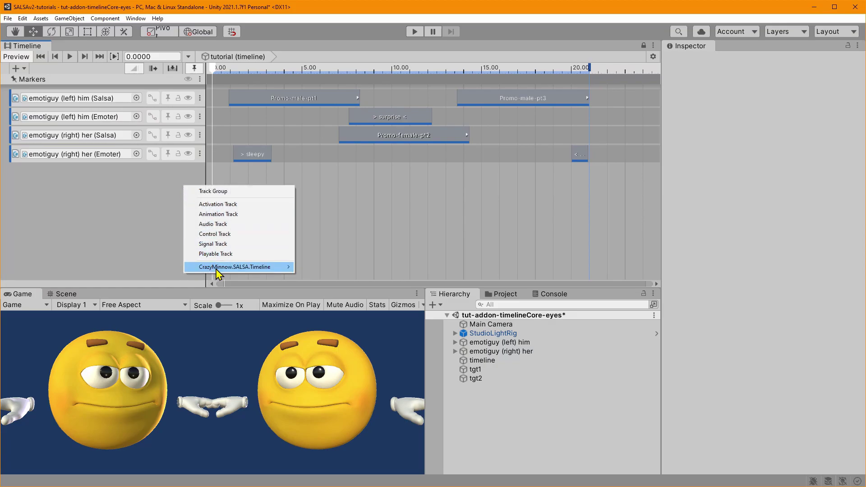
{"action": "mouse_move", "coordinate": [219, 269]}
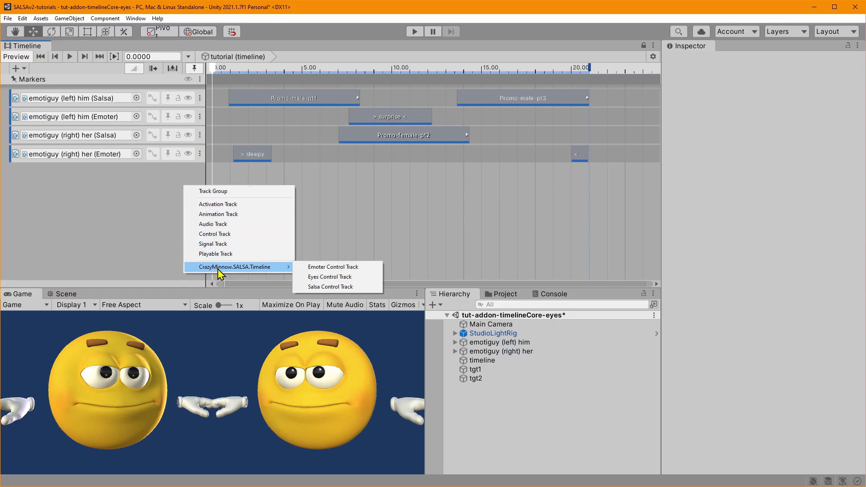
{"action": "left_click", "coordinate": [329, 277]}
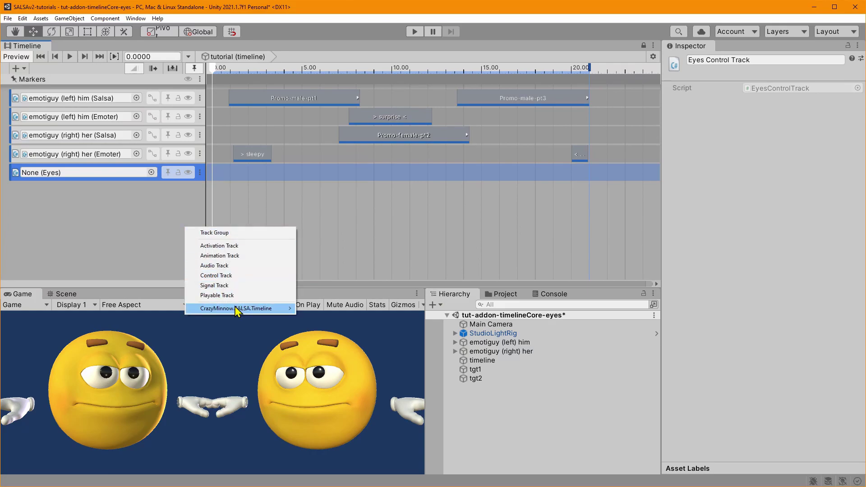
{"action": "mouse_move", "coordinate": [236, 309]}
{"action": "left_click", "coordinate": [318, 319]}
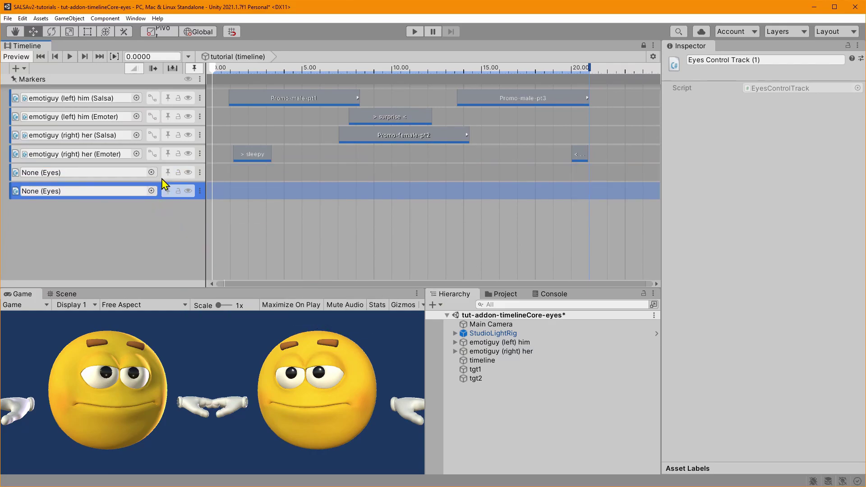
{"action": "left_click", "coordinate": [160, 176]}
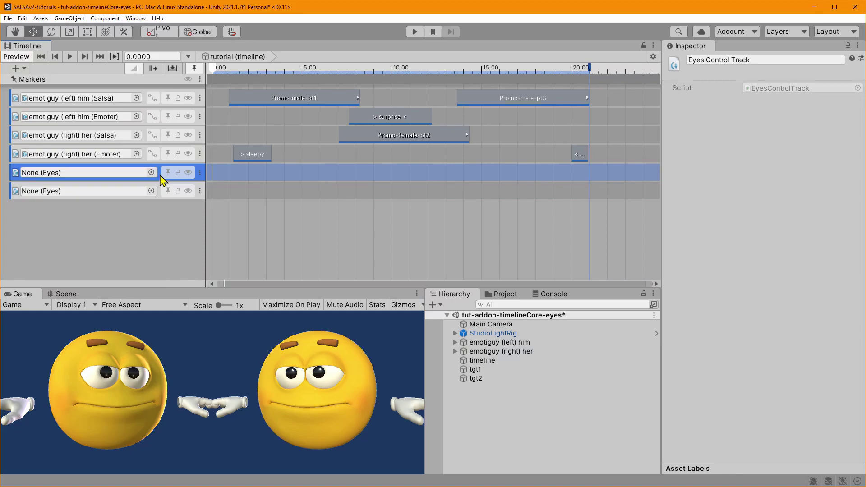
{"action": "left_click_drag", "start_coordinate": [162, 173], "coordinate": [163, 129]}
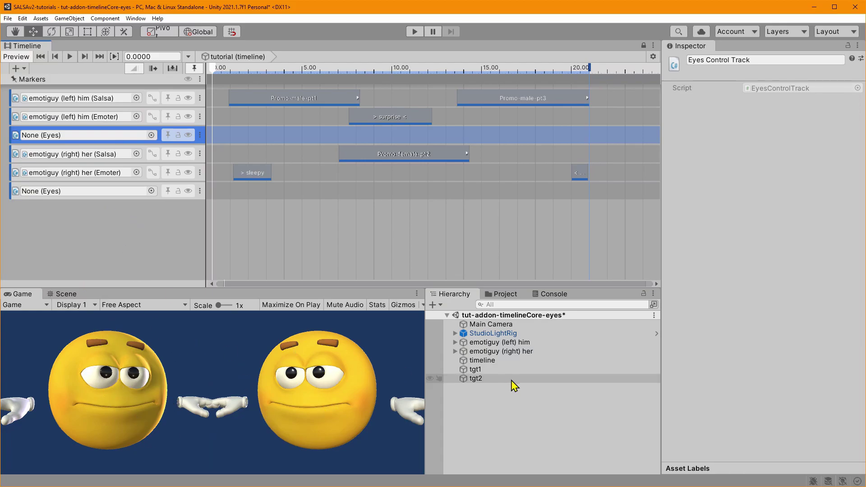
- Bind the upper Eyes track to emotiguy (left) him and the lower Eyes track to emotiguy (right) her
{"action": "left_click", "coordinate": [503, 343]}
{"action": "left_click_drag", "start_coordinate": [502, 347], "coordinate": [49, 138]}
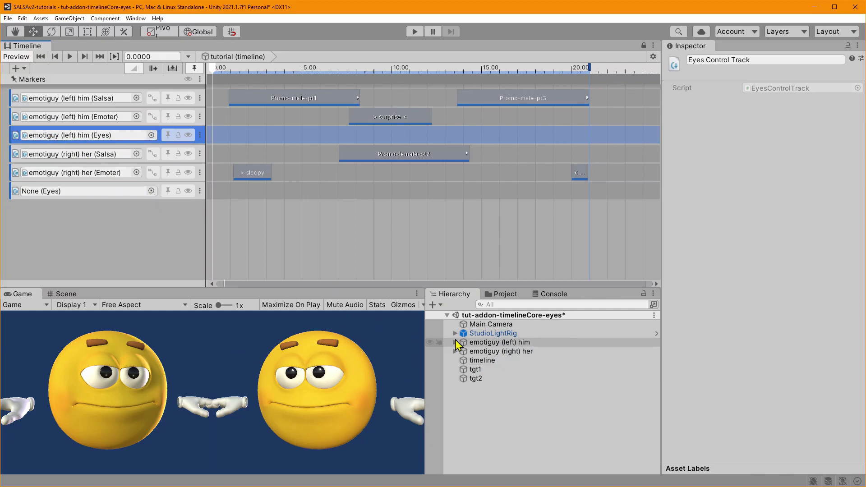
{"action": "left_click_drag", "start_coordinate": [493, 352], "coordinate": [91, 197]}
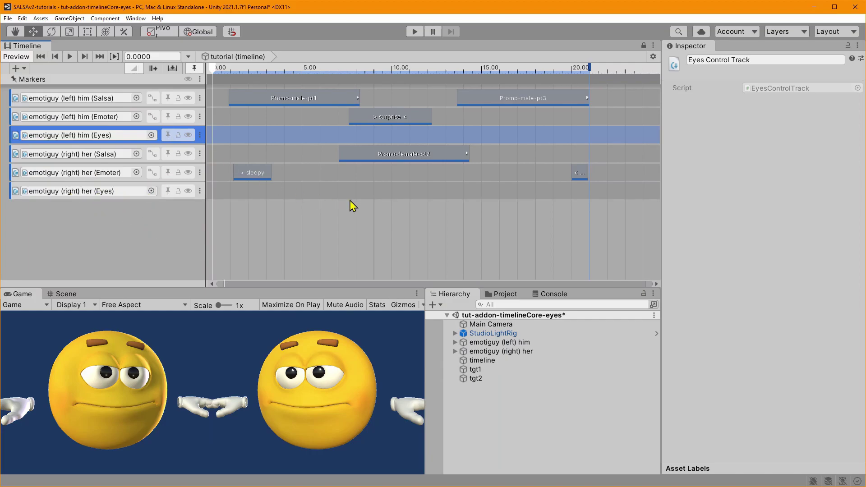
- Add an Eyes control clip to the emotiguy (right) her Eyes track and move its start to about 2.77 s
{"action": "right_click", "coordinate": [312, 193]}
{"action": "left_click", "coordinate": [345, 285]}
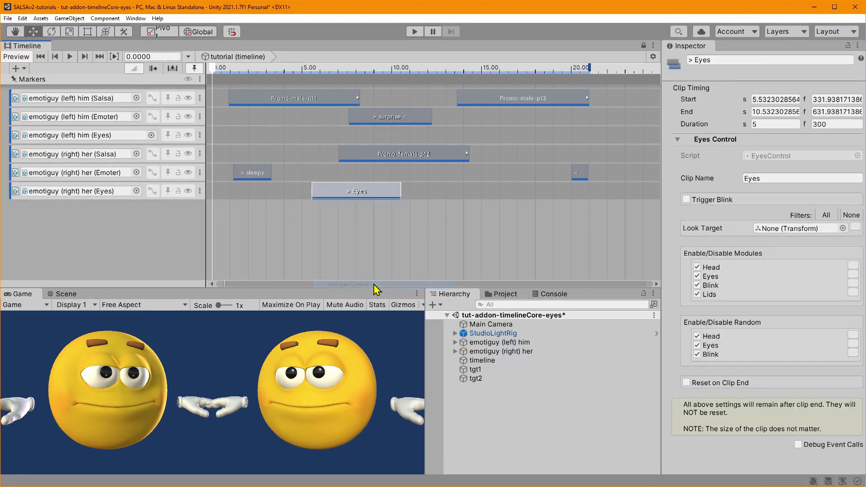
{"action": "left_click_drag", "start_coordinate": [373, 192], "coordinate": [318, 195]}
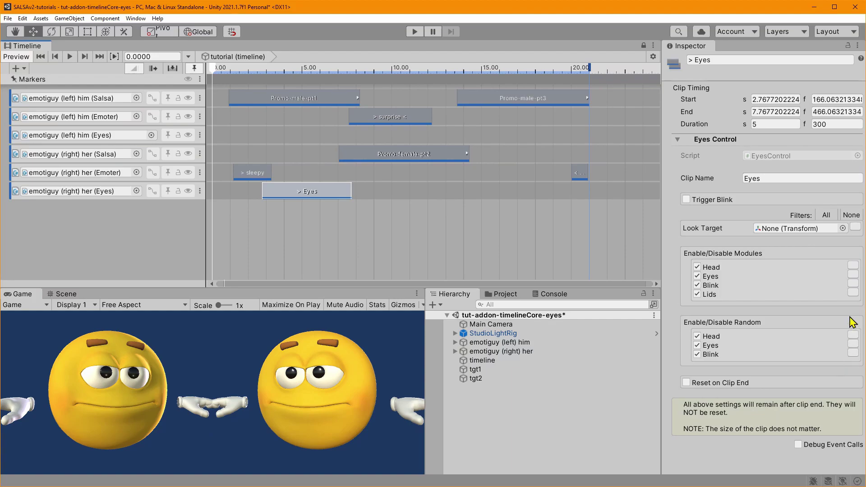
- Filter the Head, Eyes, Blink and Lids module settings on the Eyes clip and clear those filters again
{"action": "left_click", "coordinate": [853, 266]}
{"action": "left_click", "coordinate": [852, 276]}
{"action": "left_click", "coordinate": [852, 284]}
{"action": "left_click", "coordinate": [853, 293]}
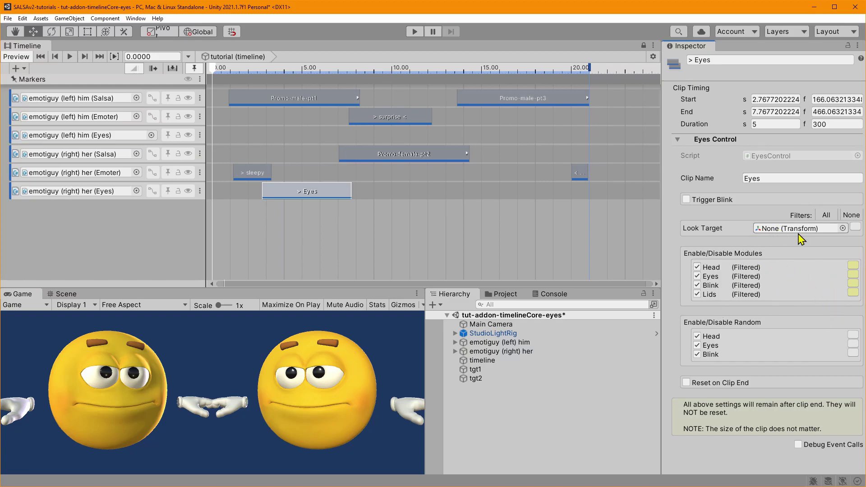
{"action": "left_click", "coordinate": [851, 215]}
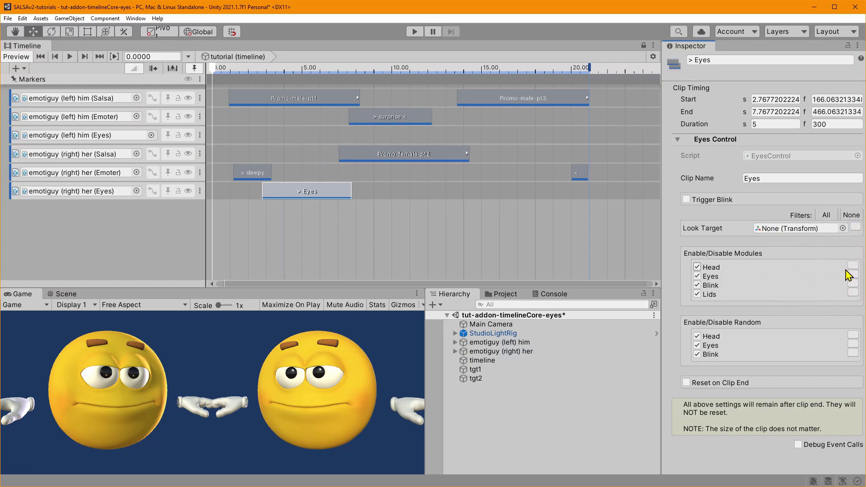
- Toggle filtering of all the Eyes clip's settings on and off, and shorten the clip to end at about 6.57 s
{"action": "left_click", "coordinate": [829, 216]}
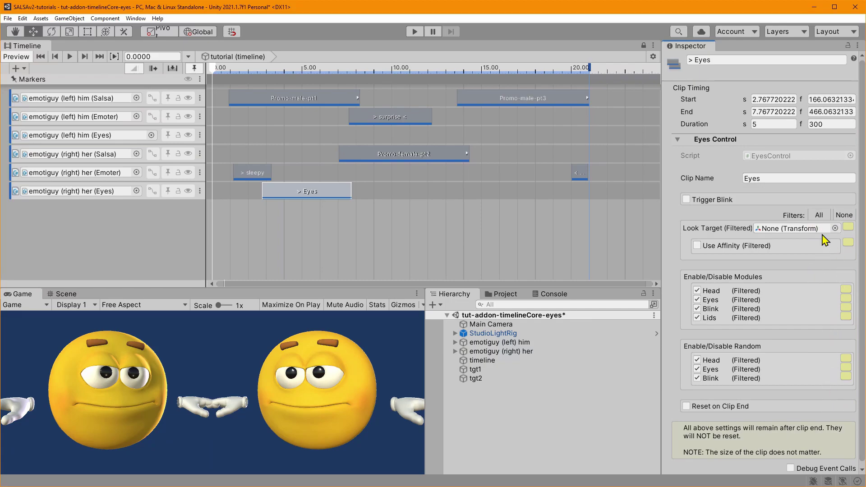
{"action": "left_click", "coordinate": [843, 216]}
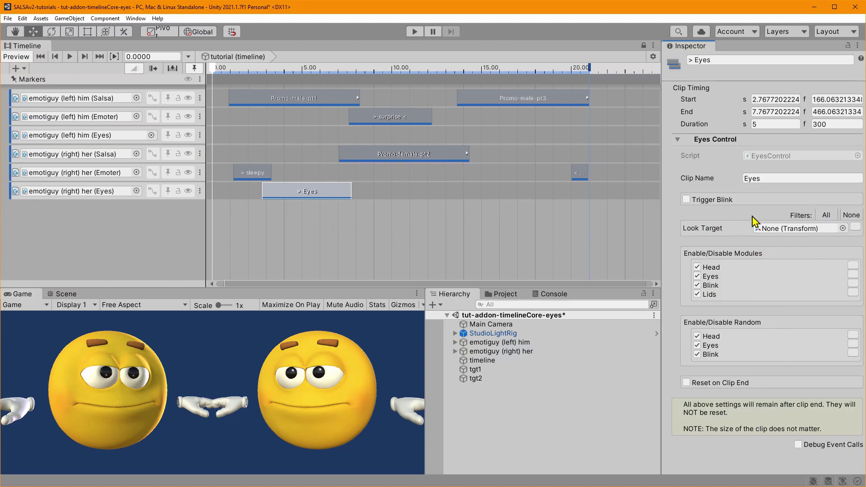
{"action": "left_click", "coordinate": [826, 215]}
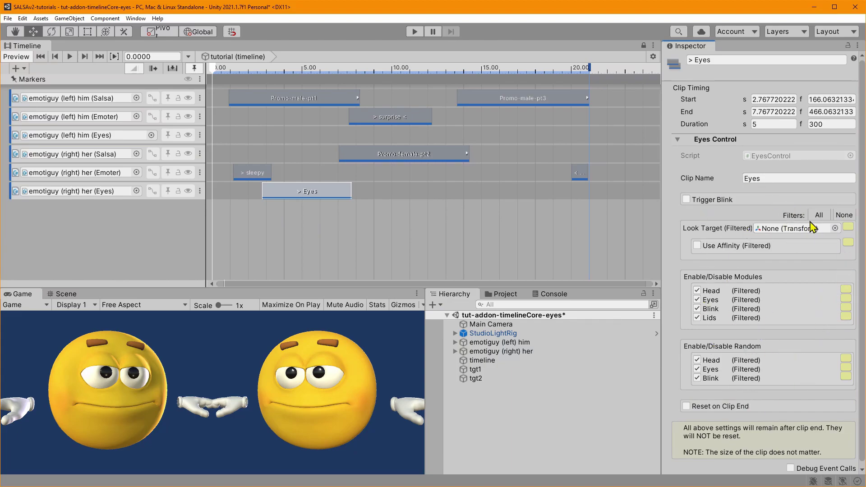
{"action": "left_click", "coordinate": [842, 215]}
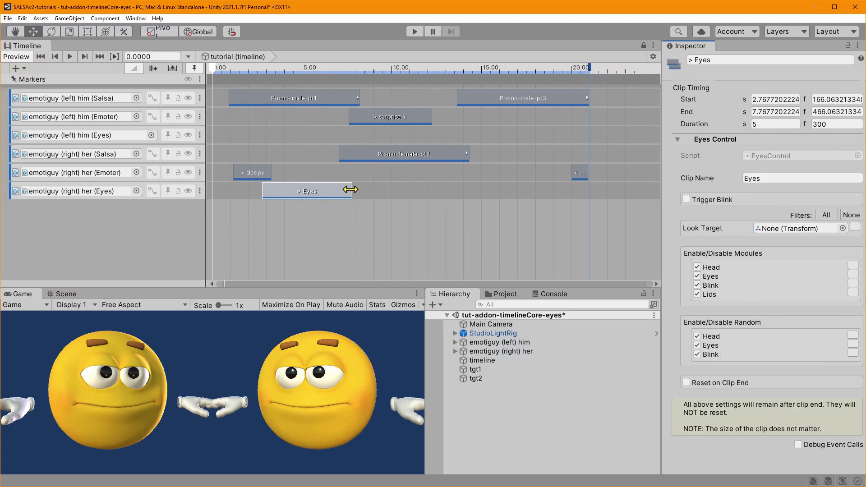
{"action": "mouse_move", "coordinate": [350, 190]}
{"action": "left_mouse_down"}
{"action": "mouse_move", "coordinate": [286, 188]}
{"action": "mouse_move", "coordinate": [385, 197]}
{"action": "mouse_move", "coordinate": [344, 193]}
{"action": "mouse_move", "coordinate": [354, 210]}
{"action": "mouse_move", "coordinate": [331, 212]}
{"action": "left_mouse_up"}
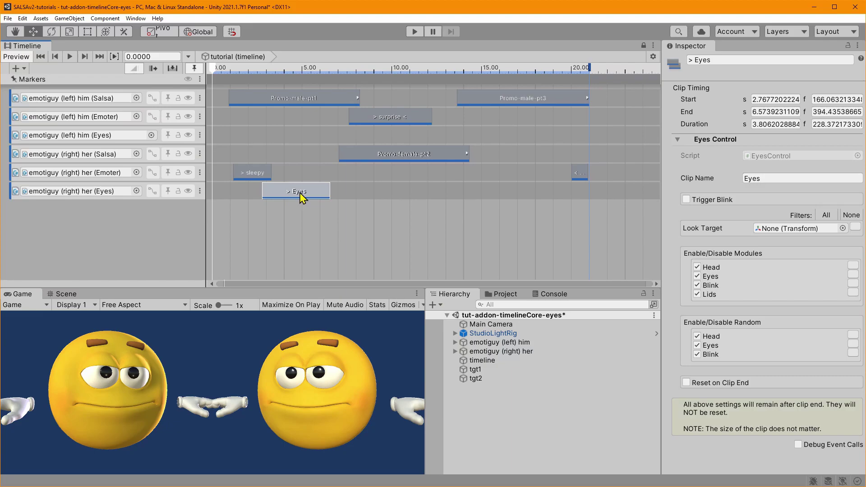
- Switch the surprise clip's Emote Handler to One Way and set it back to Round Trip
{"action": "left_click", "coordinate": [375, 121]}
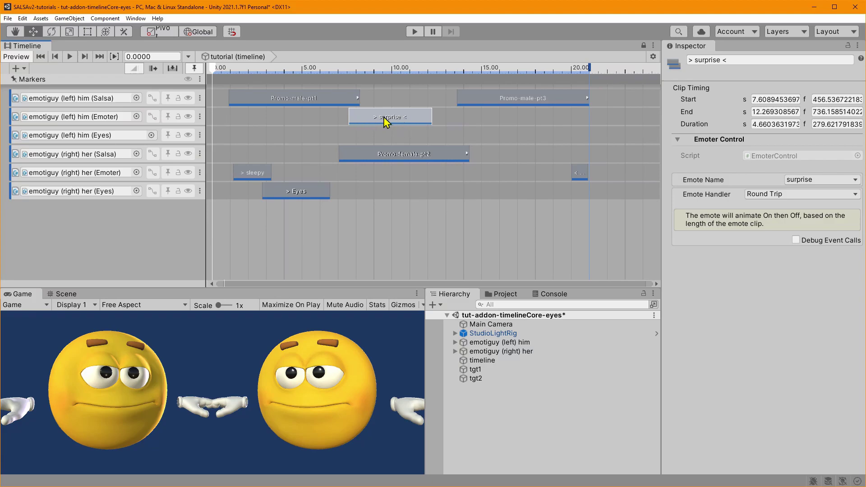
{"action": "left_click", "coordinate": [757, 194]}
{"action": "left_click", "coordinate": [767, 206]}
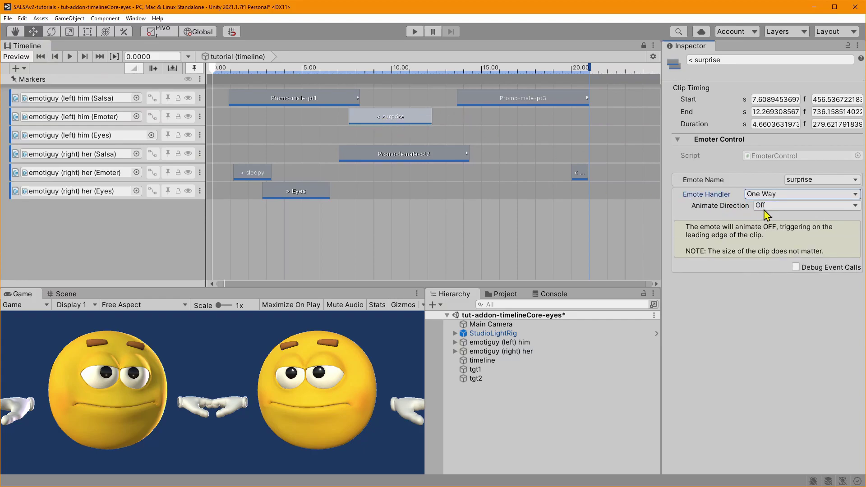
{"action": "left_click", "coordinate": [775, 195]}
{"action": "left_click", "coordinate": [776, 217]}
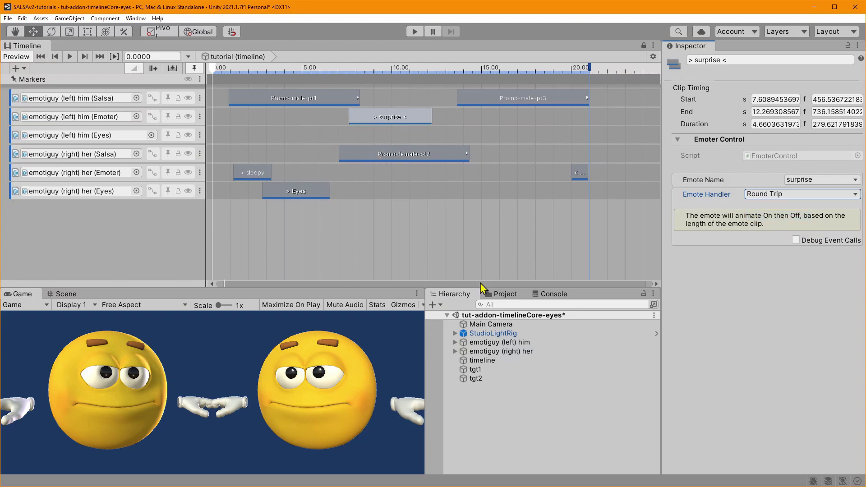
- Toggle Reset on Clip End on and off for the Eyes clip, leaving it disabled
{"action": "left_click", "coordinate": [297, 192]}
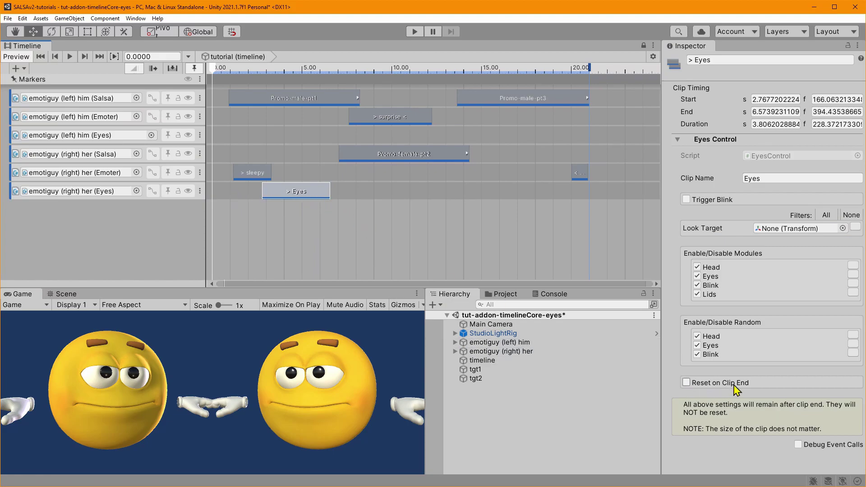
{"action": "left_click", "coordinate": [700, 386]}
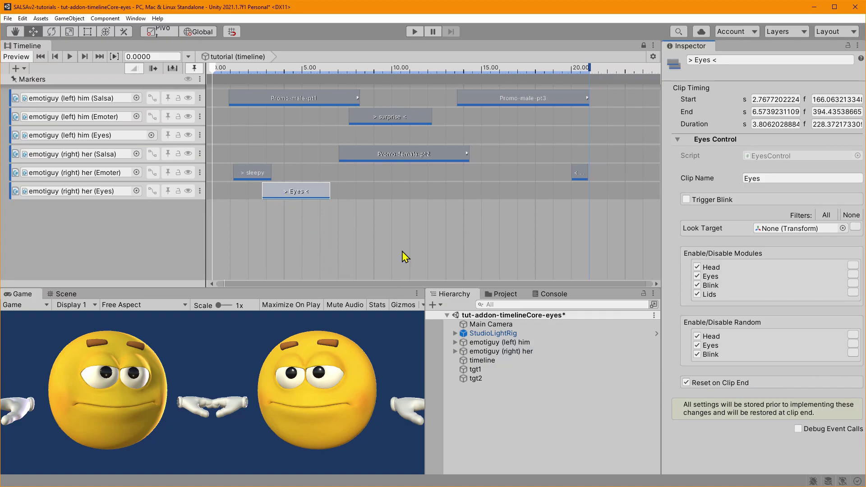
{"action": "left_click", "coordinate": [683, 385]}
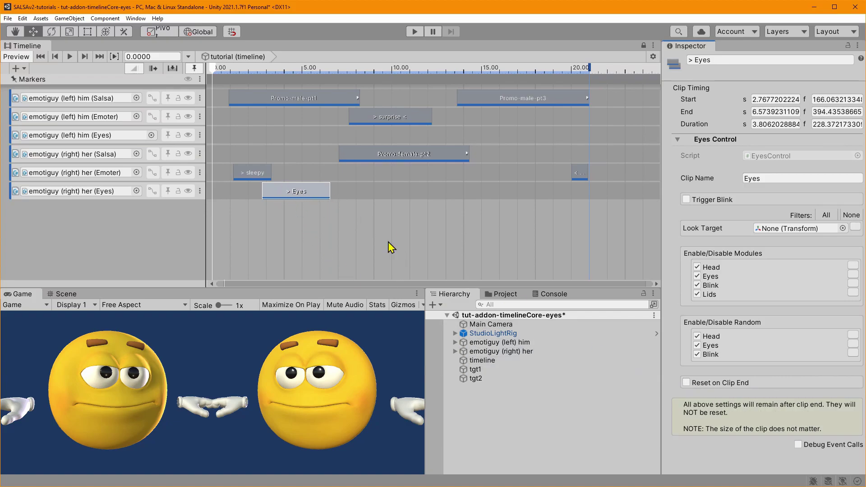
{"action": "left_click", "coordinate": [709, 384]}
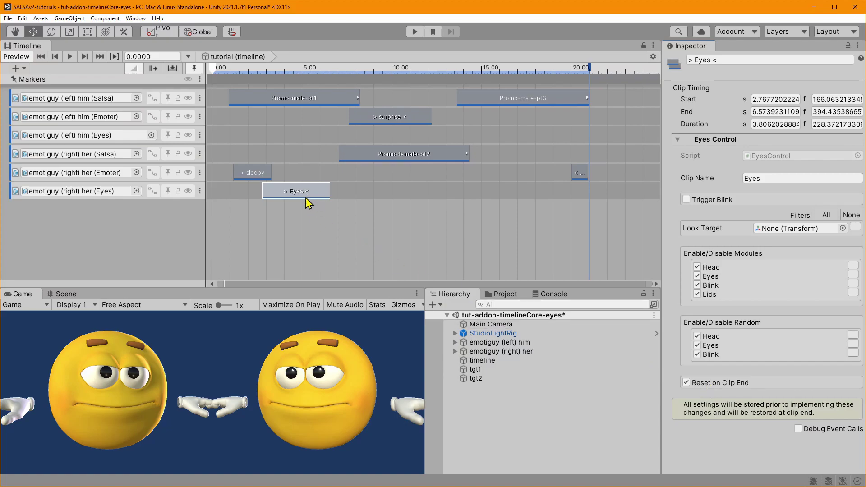
{"action": "left_click", "coordinate": [735, 384]}
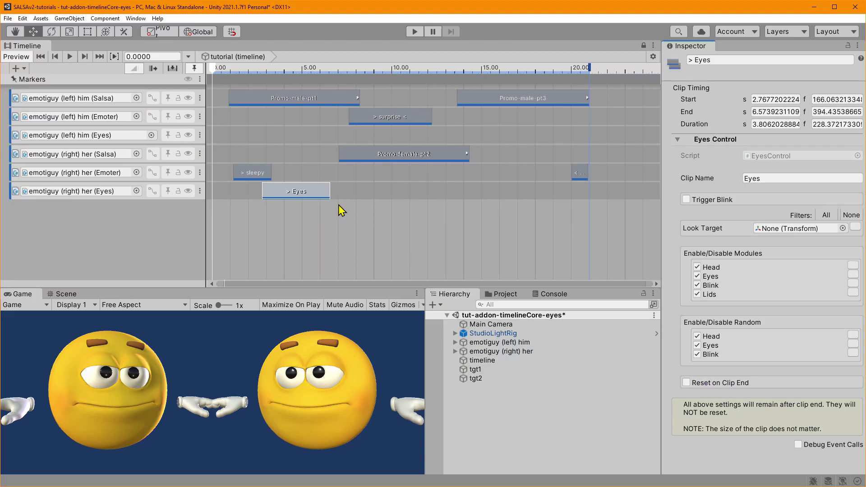
- Extend the Eyes clip to end at about 22.66 s and scrub the playhead through it to about 14.89 s
{"action": "left_click_drag", "start_coordinate": [329, 191], "coordinate": [619, 223]}
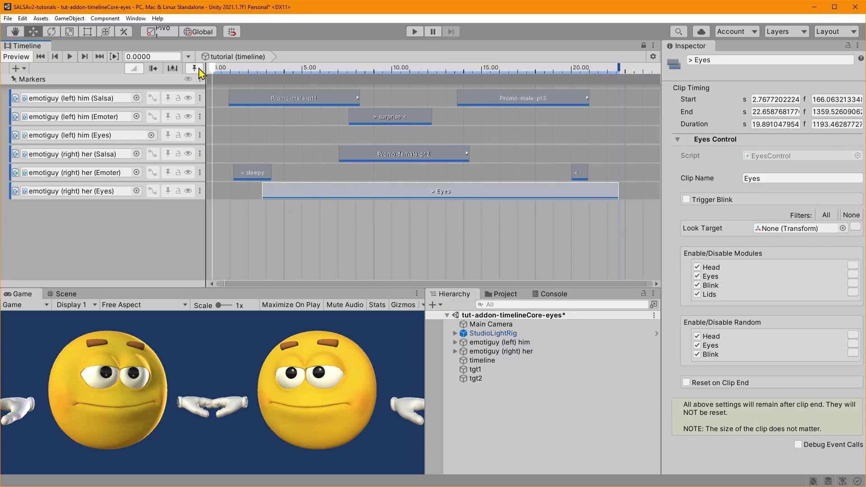
{"action": "left_click_drag", "start_coordinate": [212, 69], "coordinate": [263, 78]}
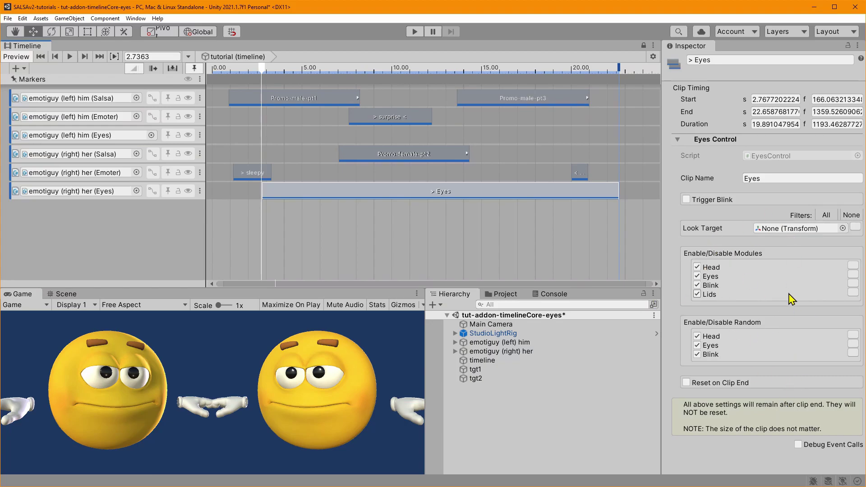
{"action": "left_click_drag", "start_coordinate": [263, 70], "coordinate": [483, 124]}
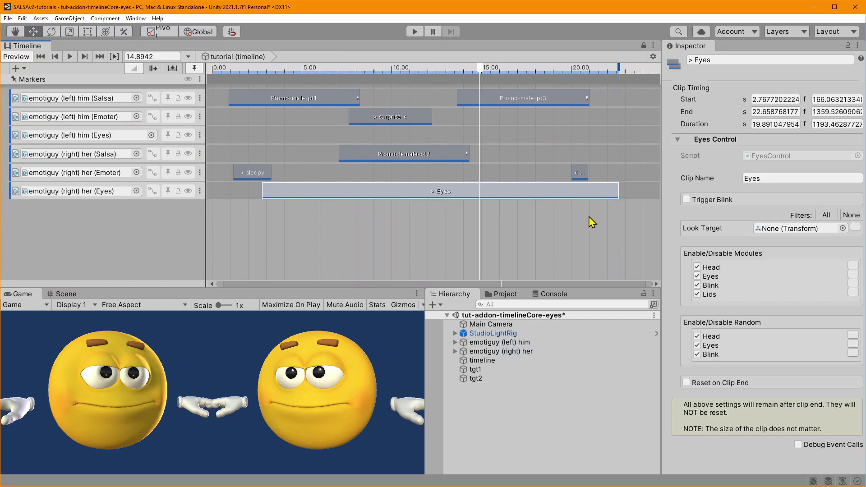
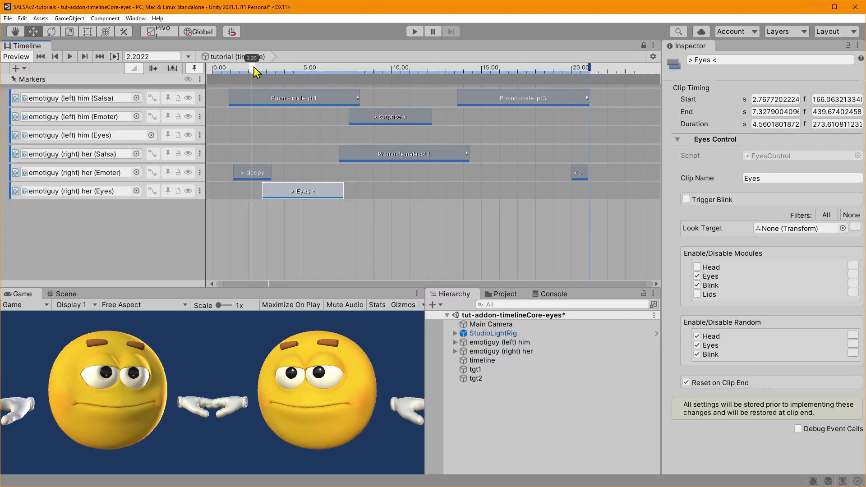
- Examine the head and eyelid configuration in emotiguy (right) her's Eyes component and return to the Eyes clip's settings
{"action": "left_click", "coordinate": [501, 352]}
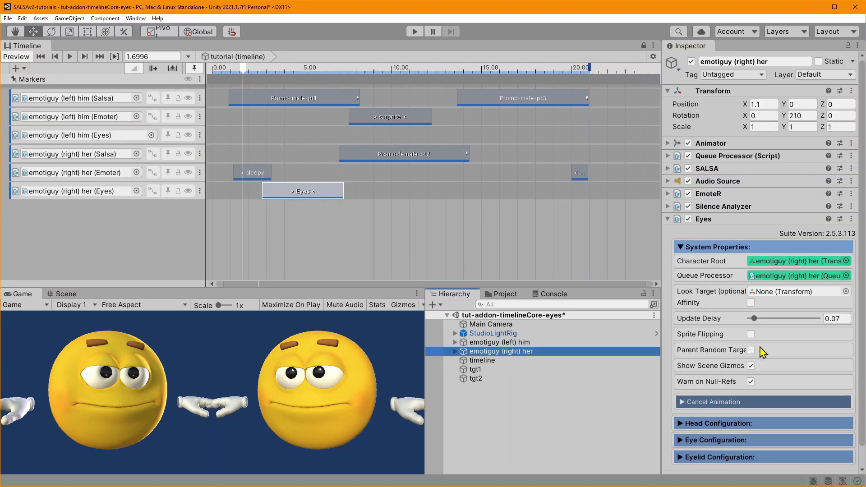
{"action": "scroll", "coordinate": [757, 385], "scroll_direction": "down", "scroll_amount": 1}
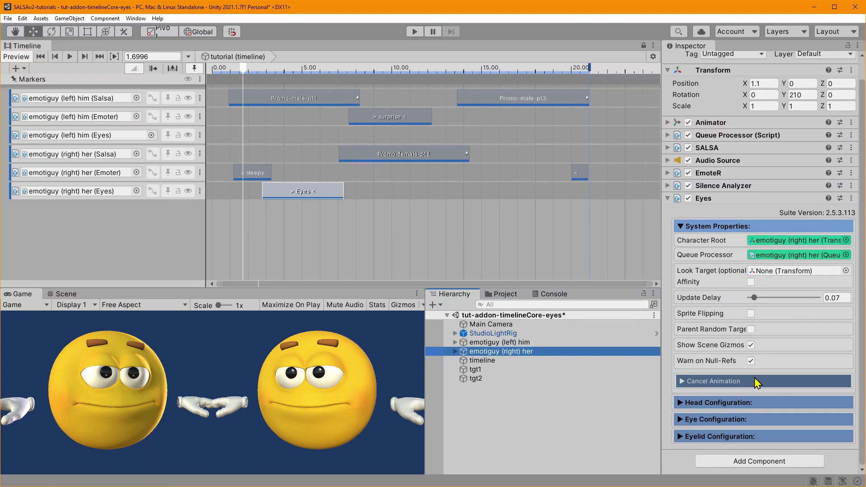
{"action": "left_click", "coordinate": [682, 403]}
{"action": "left_click", "coordinate": [729, 404]}
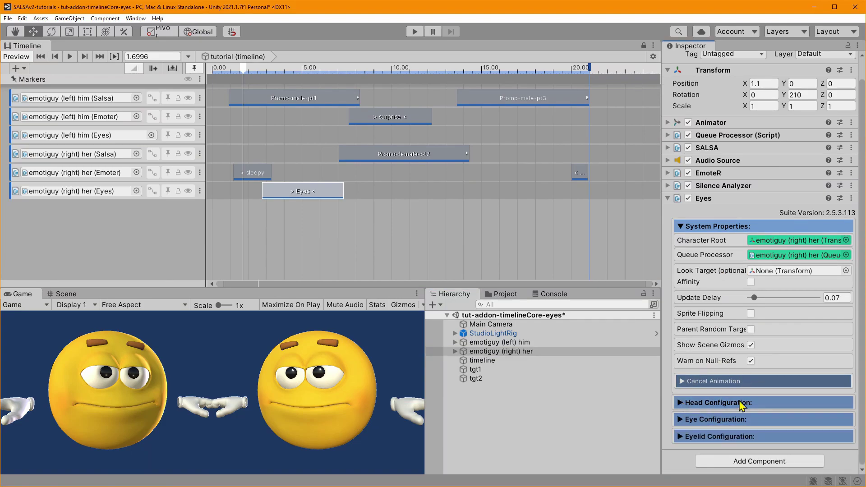
{"action": "left_click", "coordinate": [682, 437]}
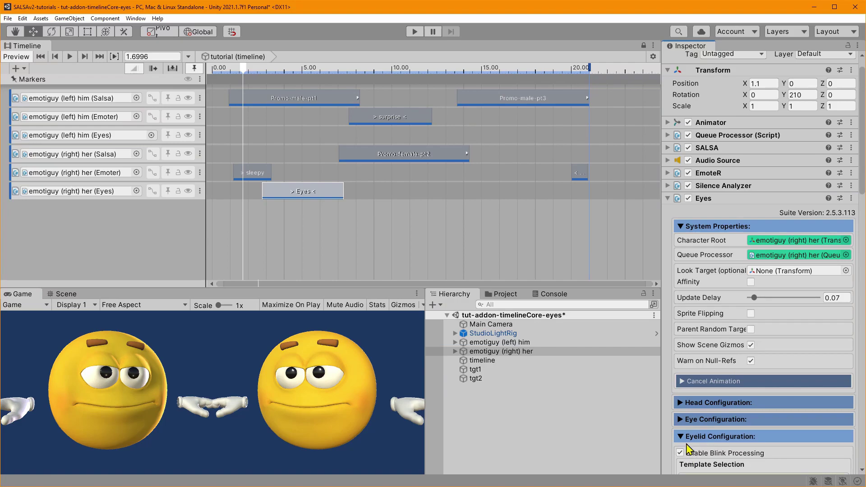
{"action": "left_click", "coordinate": [681, 438]}
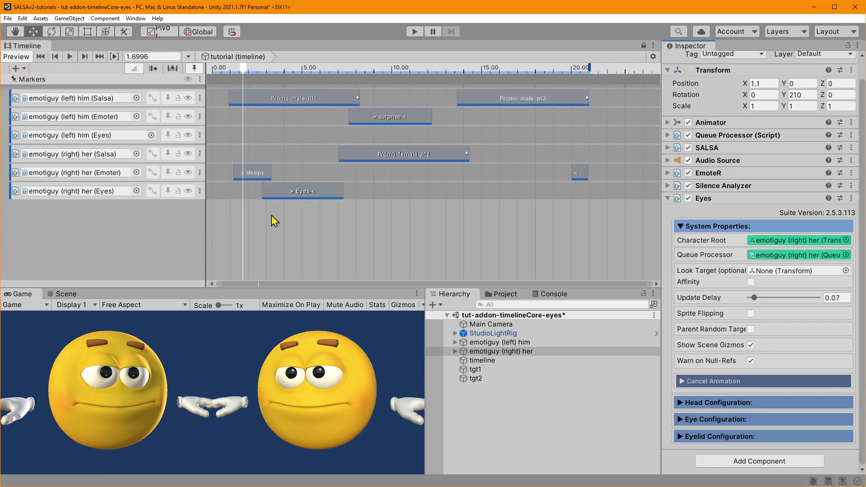
{"action": "left_click", "coordinate": [299, 192]}
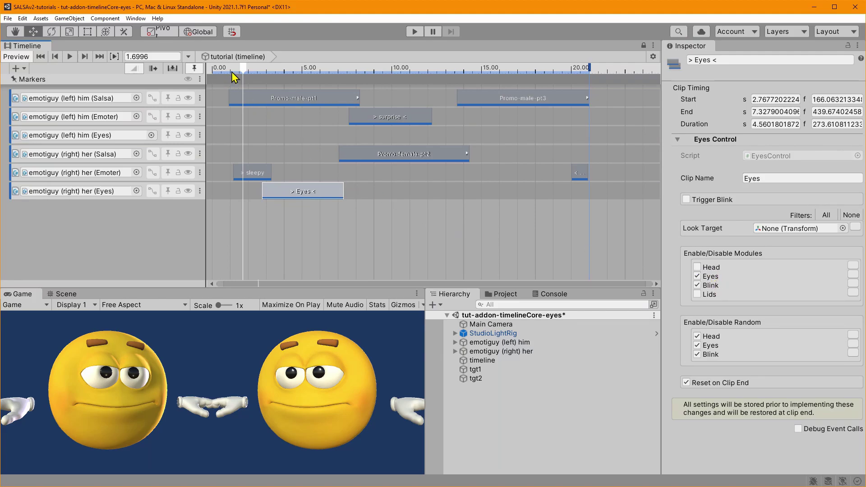
- Toggle the Eyes clip's Head and Lids modules on and off, scrubbing the playhead to about 7.29 s and back to about 2.74 s
{"action": "left_click_drag", "start_coordinate": [243, 65], "coordinate": [347, 80]}
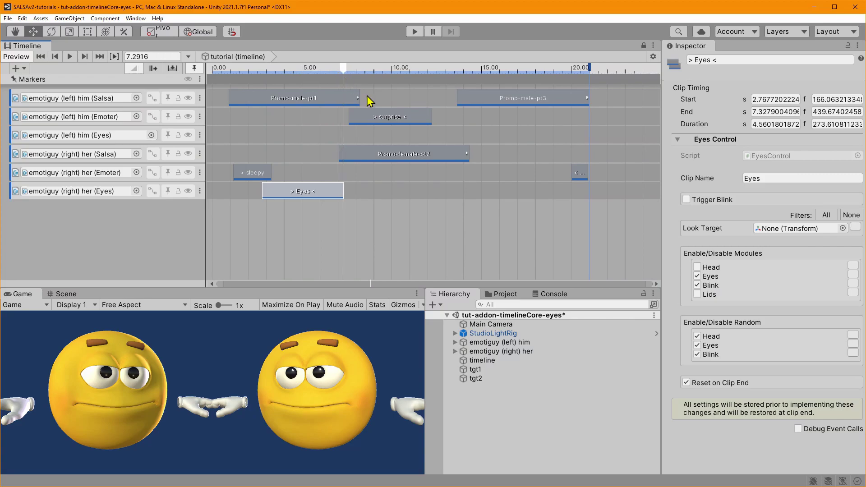
{"action": "left_click", "coordinate": [711, 294]}
{"action": "left_click", "coordinate": [711, 269]}
{"action": "left_click", "coordinate": [710, 269]}
{"action": "left_click", "coordinate": [709, 296]}
{"action": "left_click_drag", "start_coordinate": [346, 73], "coordinate": [261, 74]}
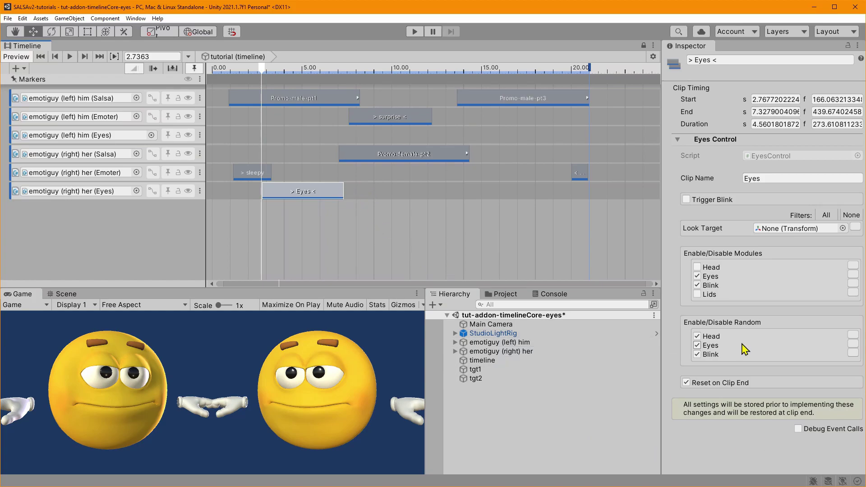
- Enable the Eyes clip's Head and Lids modules and shift the clip to start at about 1.79 s
{"action": "left_click", "coordinate": [699, 296]}
{"action": "left_click", "coordinate": [703, 267]}
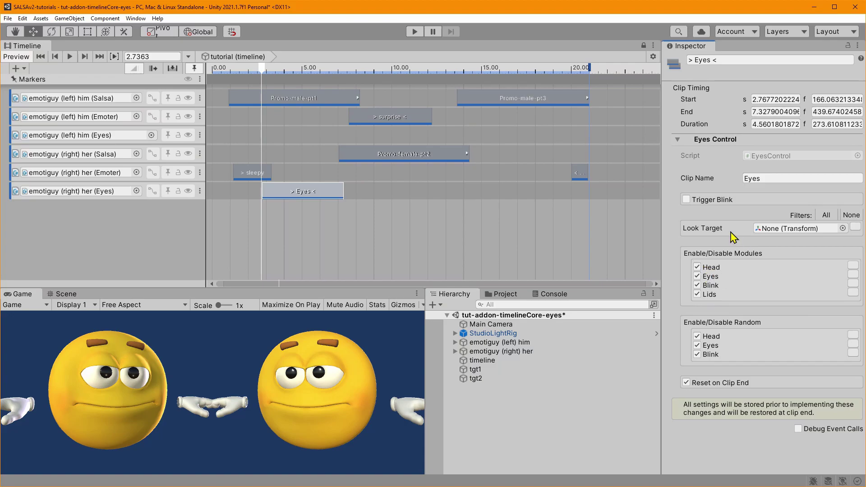
{"action": "left_click_drag", "start_coordinate": [264, 73], "coordinate": [223, 70]}
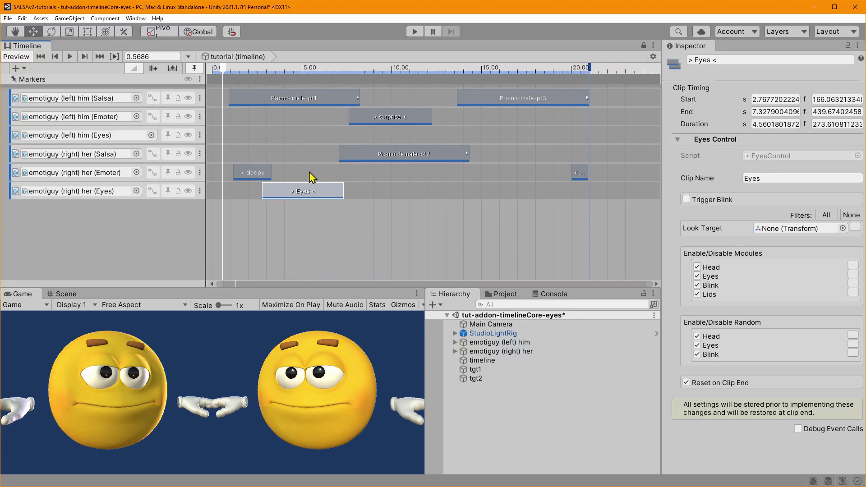
{"action": "left_click_drag", "start_coordinate": [307, 191], "coordinate": [289, 191]}
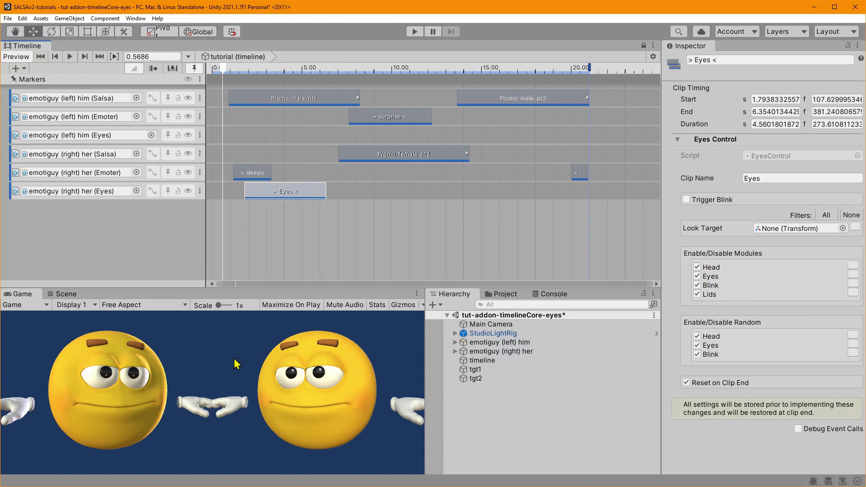
- Assign emotiguy (left) him as the Eyes clip's Look Target and preview it in Play mode
{"action": "left_click_drag", "start_coordinate": [496, 342], "coordinate": [765, 228]}
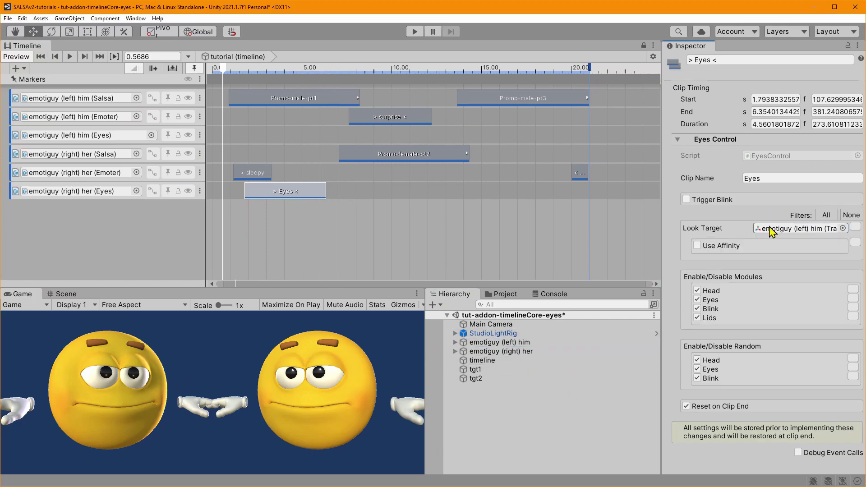
{"action": "left_click", "coordinate": [415, 32]}
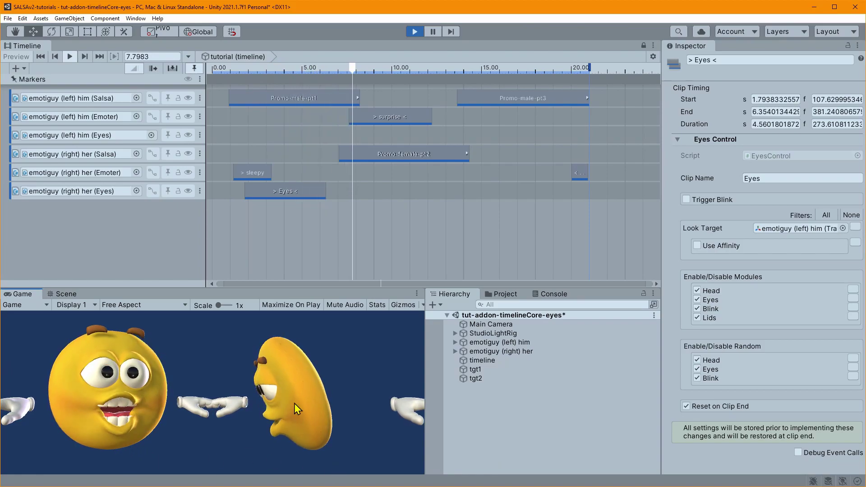
{"action": "left_click", "coordinate": [414, 31]}
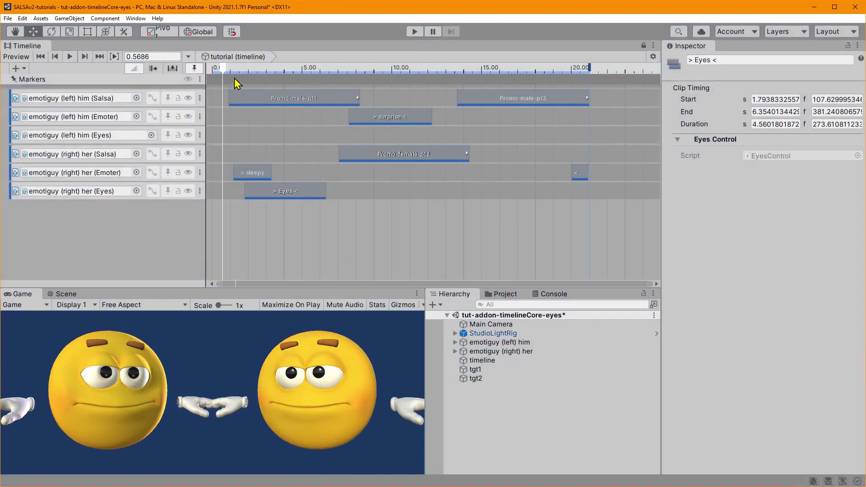
- Set the playhead at about 0.82 s and move the Eyes clip to start at about 1.32 s
{"action": "left_click_drag", "start_coordinate": [222, 69], "coordinate": [375, 86]}
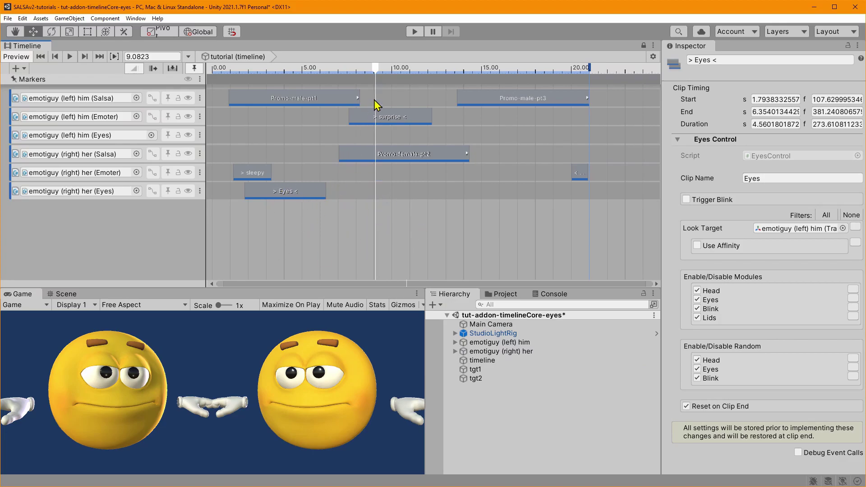
{"action": "left_click_drag", "start_coordinate": [377, 73], "coordinate": [228, 100]}
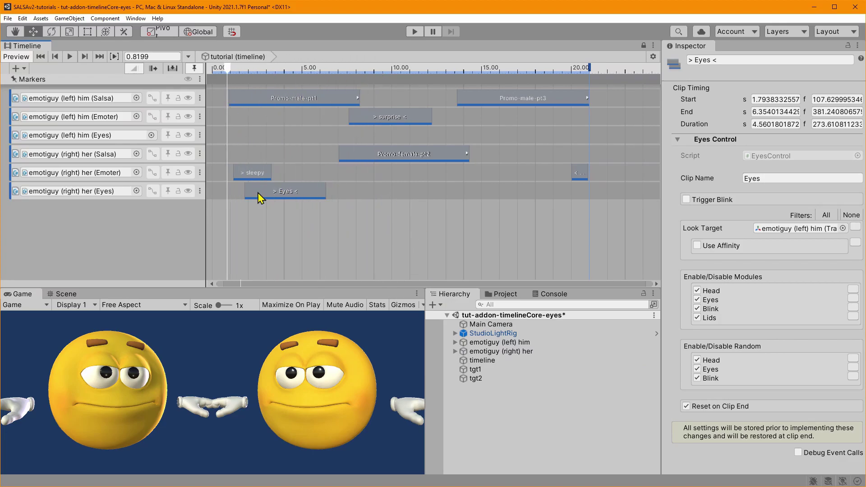
{"action": "left_click_drag", "start_coordinate": [286, 194], "coordinate": [278, 194]}
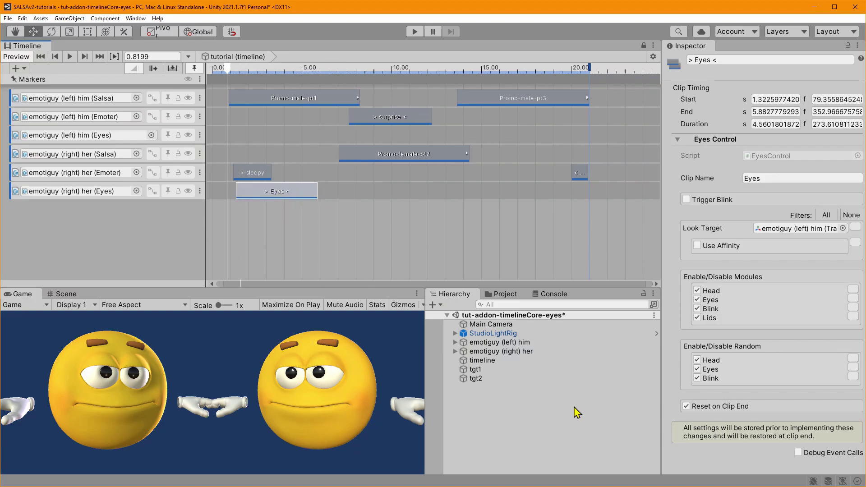
- Create an empty child object named himTarget under emotiguy (left) him
{"action": "left_click", "coordinate": [454, 342]}
{"action": "left_click", "coordinate": [471, 369]}
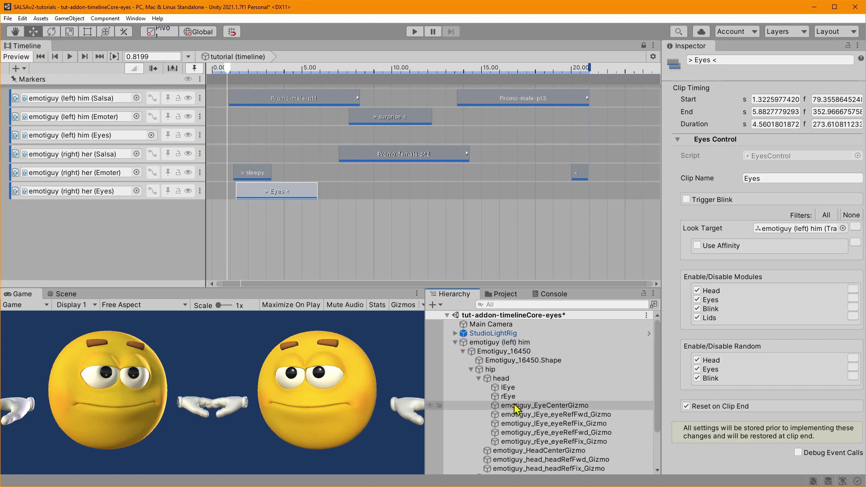
{"action": "left_click", "coordinate": [463, 352]}
{"action": "right_click", "coordinate": [482, 342]}
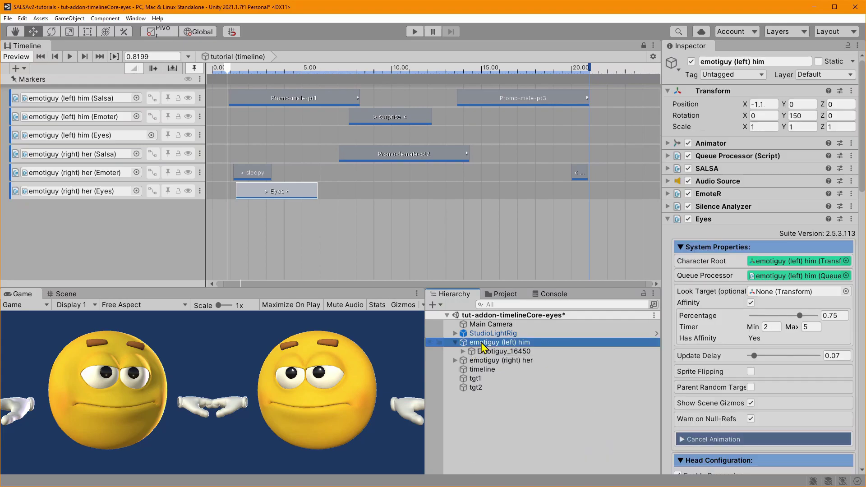
{"action": "left_click", "coordinate": [518, 223]}
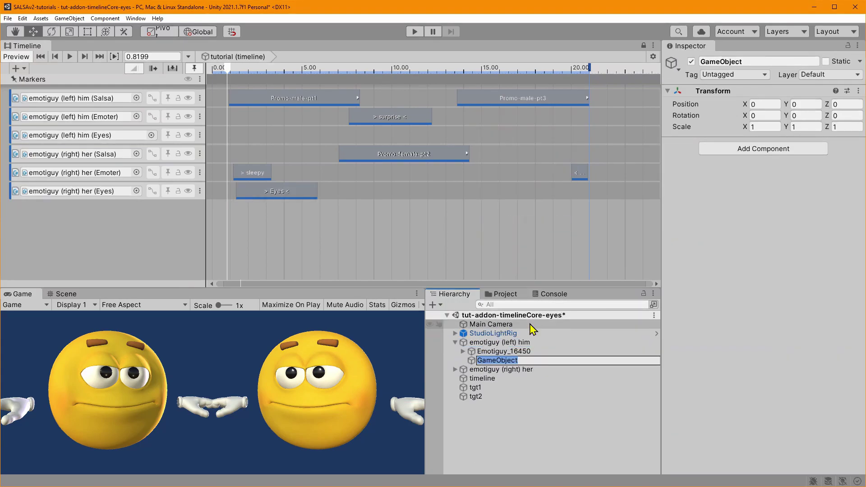
{"action": "type", "text": "hium"}
{"action": "key", "text": "Return"}
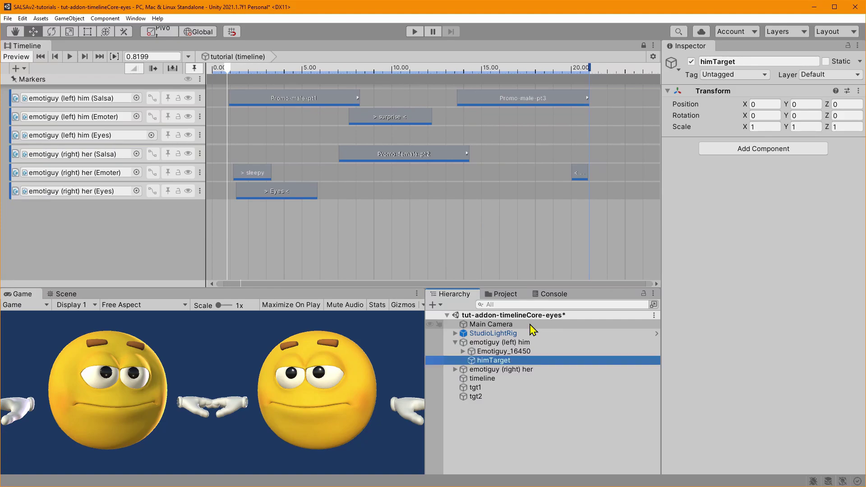
- Move himTarget in the scene to emotiguy (left) him's eye area, at about X -0.1, Y 0.86, Z 0.36
{"action": "left_click", "coordinate": [65, 295]}
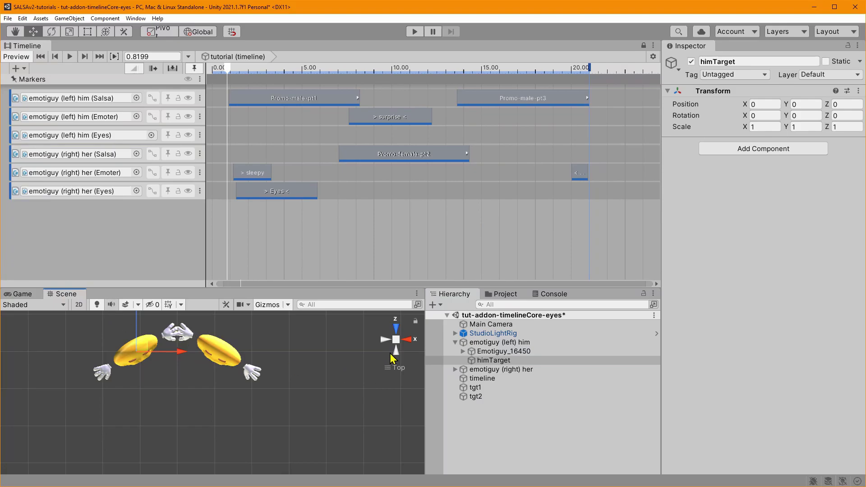
{"action": "left_click", "coordinate": [394, 351]}
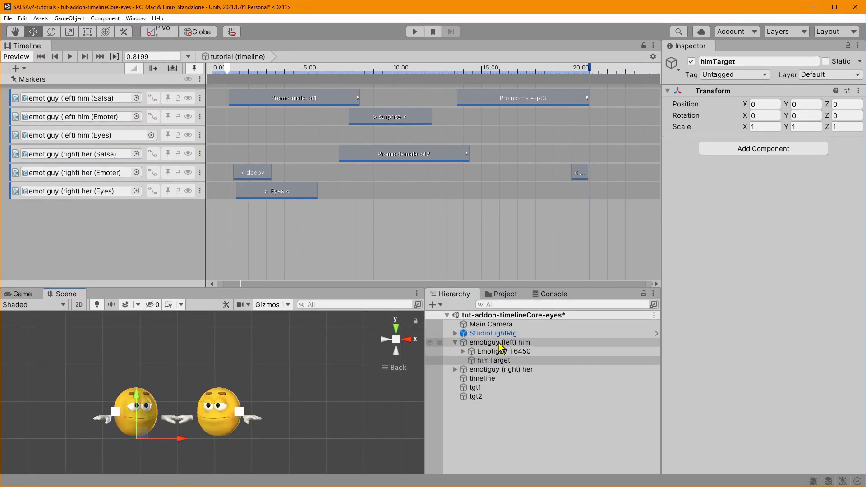
{"action": "left_click_drag", "start_coordinate": [145, 437], "coordinate": [175, 411]}
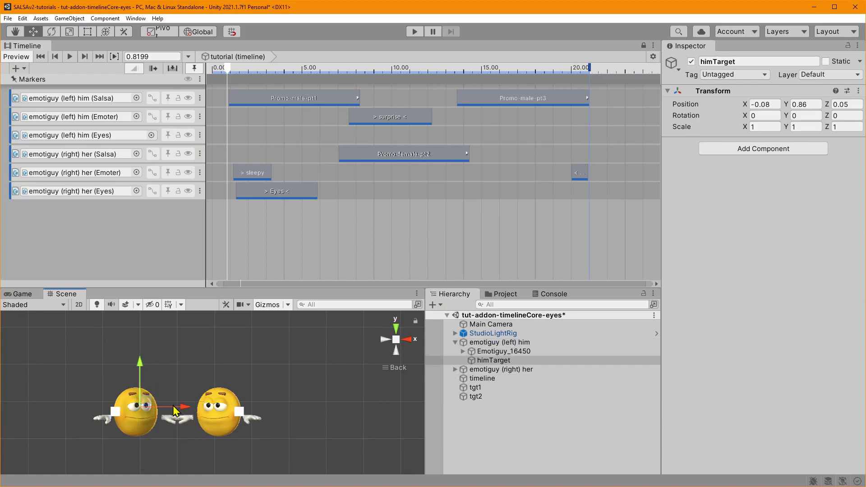
{"action": "left_click", "coordinate": [397, 326]}
{"action": "left_click_drag", "start_coordinate": [156, 365], "coordinate": [151, 362]}
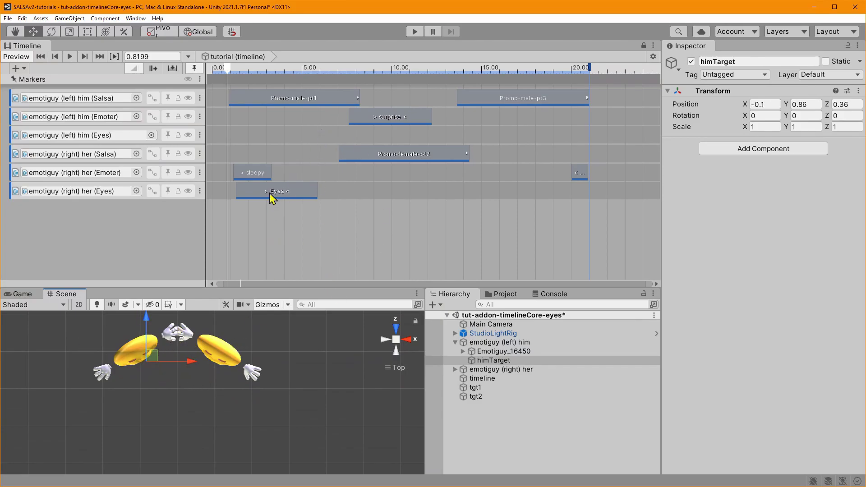
- Set the Eyes clip's Look Target to himTarget and preview the gaze in Play mode
{"action": "left_click", "coordinate": [22, 295]}
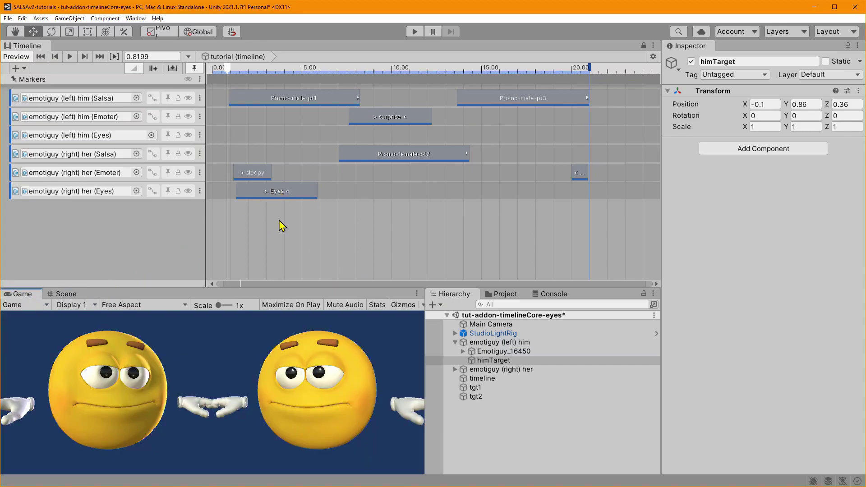
{"action": "left_click", "coordinate": [284, 192]}
{"action": "left_click_drag", "start_coordinate": [490, 365], "coordinate": [794, 234]}
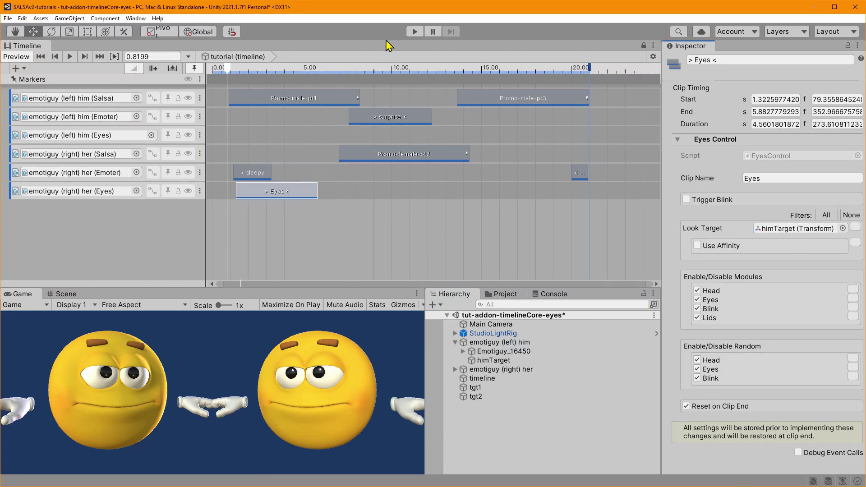
{"action": "left_click", "coordinate": [415, 32]}
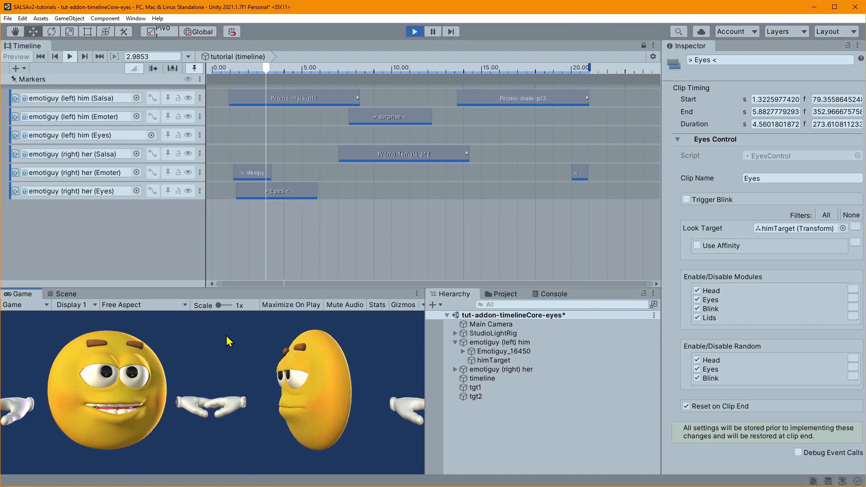
{"action": "left_click", "coordinate": [416, 33]}
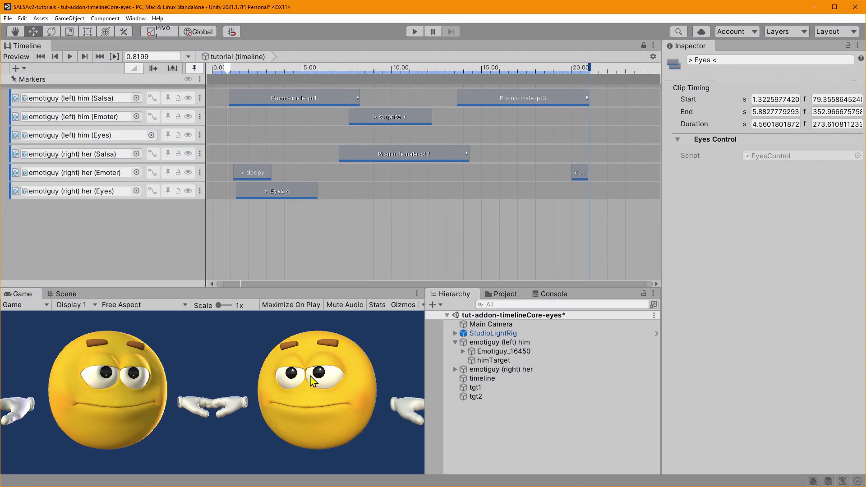
- Disable the Eyes clip's Head module and preview the eyes-only look in Play mode
{"action": "left_click", "coordinate": [280, 193]}
{"action": "left_click", "coordinate": [707, 291]}
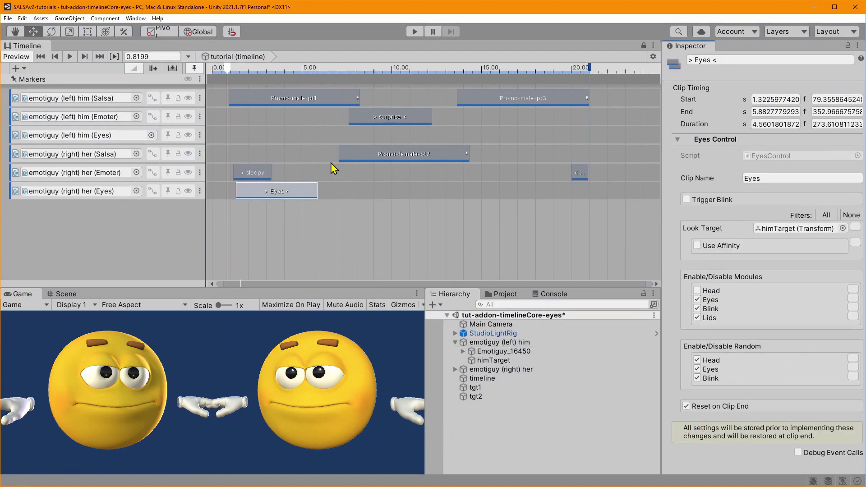
{"action": "left_click", "coordinate": [415, 32]}
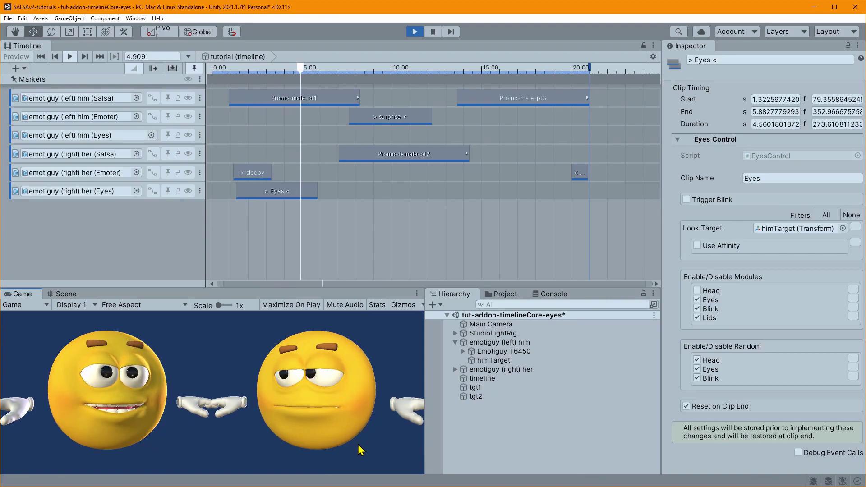
{"action": "left_click", "coordinate": [416, 31]}
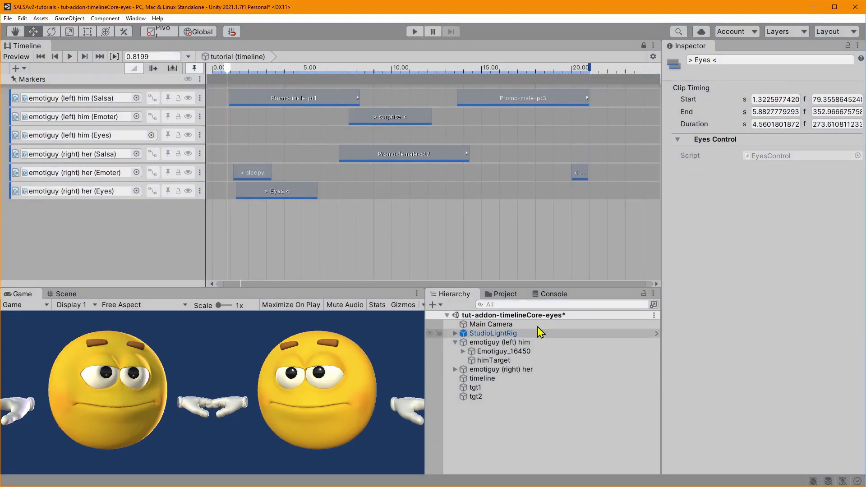
- Disable random Head movement and enable the Head module for the Eyes clip, and preview the result in Play mode
{"action": "left_click", "coordinate": [277, 199]}
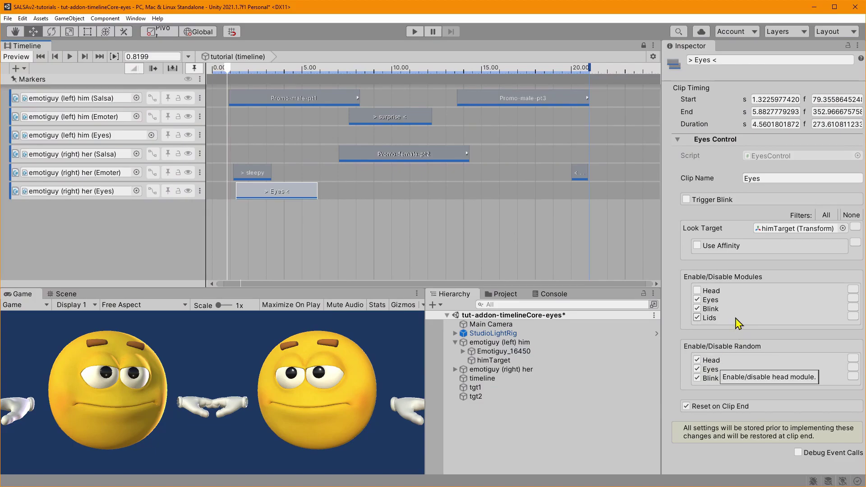
{"action": "left_click", "coordinate": [715, 360]}
{"action": "left_click", "coordinate": [710, 291]}
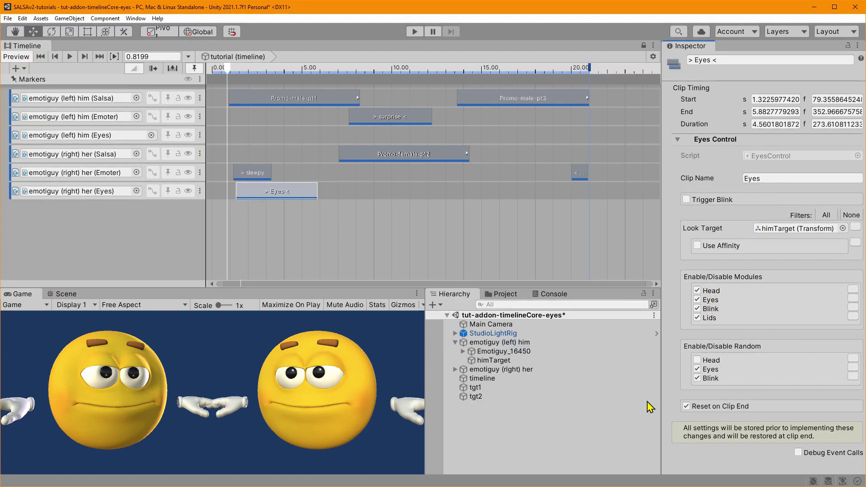
{"action": "left_click", "coordinate": [414, 32]}
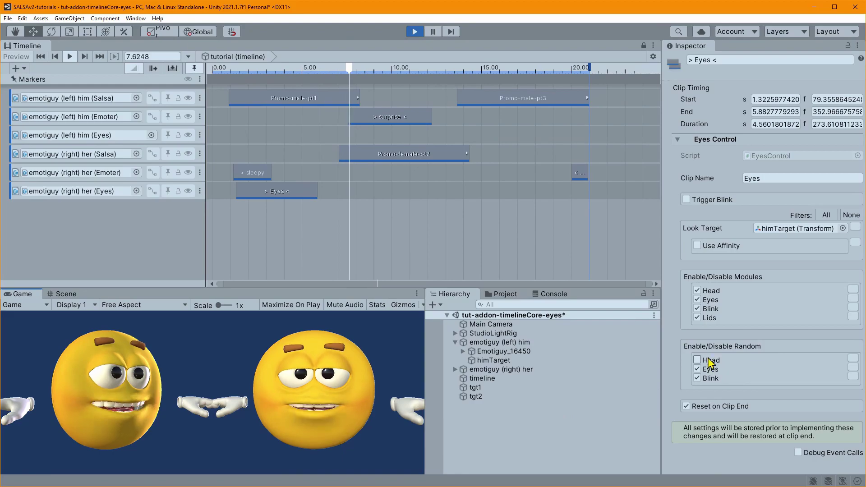
{"action": "left_click", "coordinate": [415, 31]}
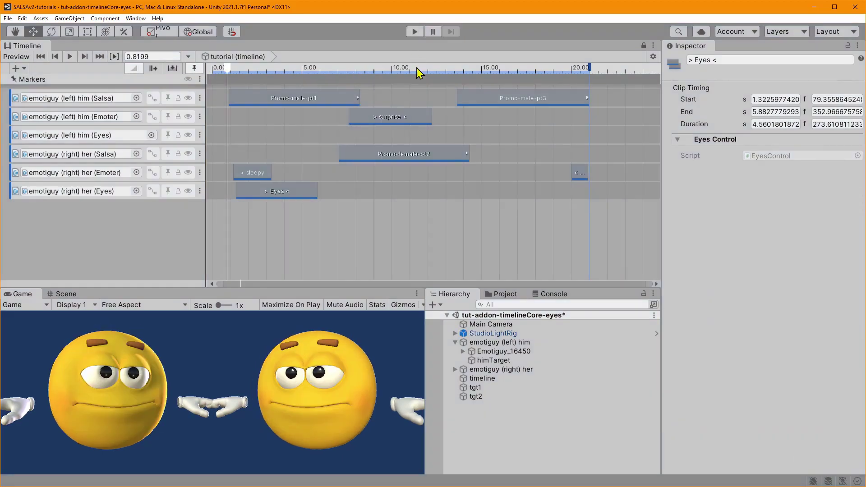
- Re-enable random Head movement and disable the Head module for the Eyes clip, and preview the result in Play mode
{"action": "left_click", "coordinate": [285, 189]}
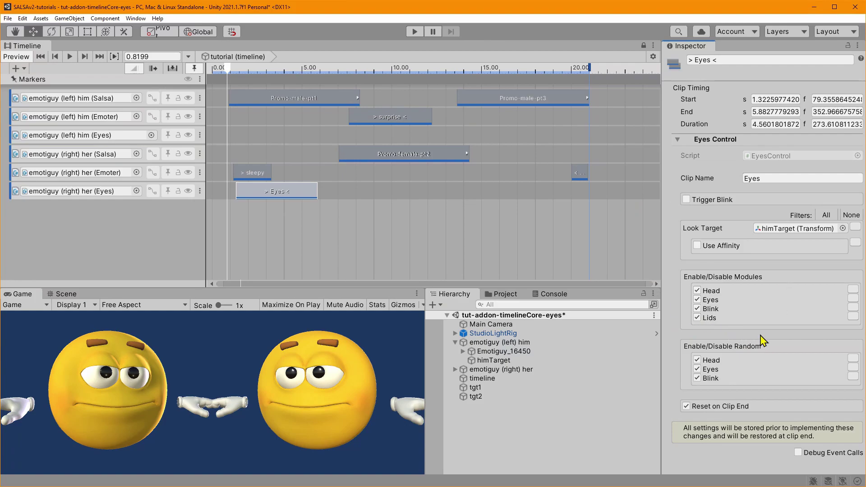
{"action": "left_click", "coordinate": [697, 290]}
{"action": "left_click", "coordinate": [415, 31]}
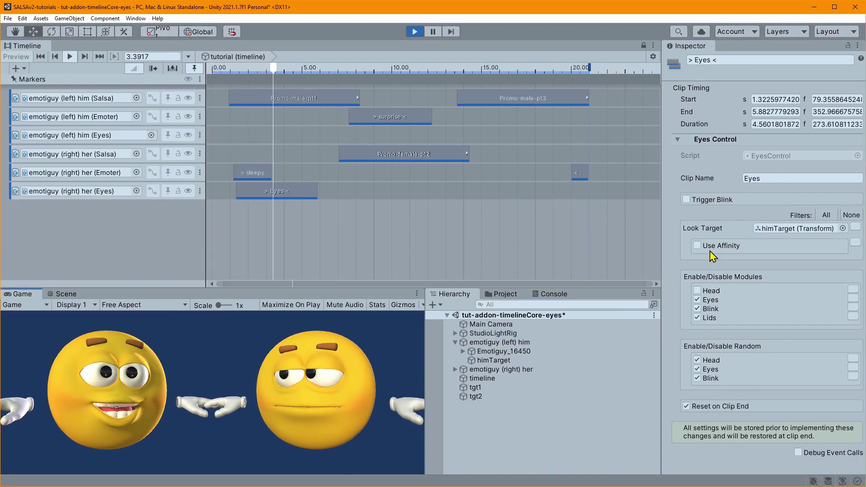
{"action": "left_click", "coordinate": [415, 33]}
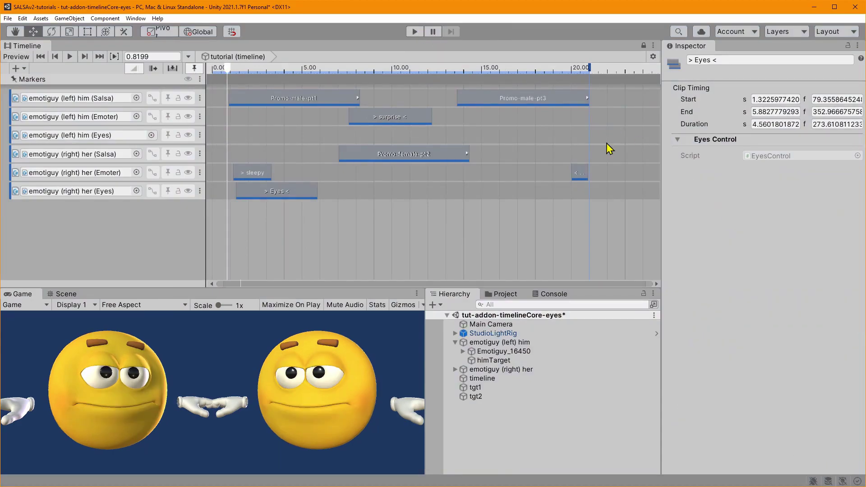
- Enable Use Affinity for the Eyes clip's himTarget look target
{"action": "left_click", "coordinate": [287, 199]}
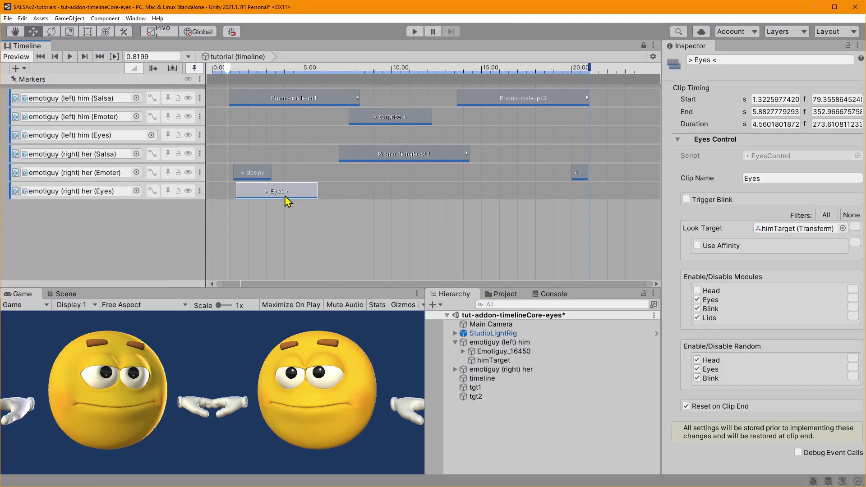
{"action": "left_click", "coordinate": [698, 246]}
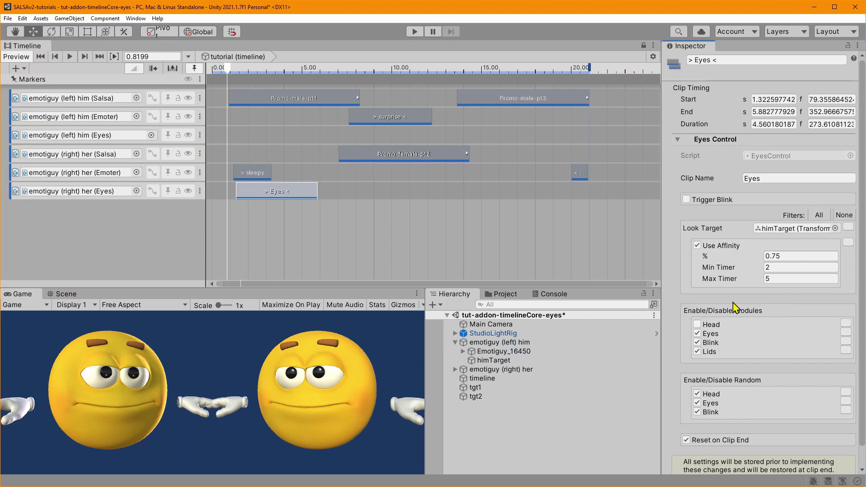
- Disable Use Affinity and extend her Eyes clip to end at about 6.79 s, and preview the result in Play mode
{"action": "left_click", "coordinate": [697, 246]}
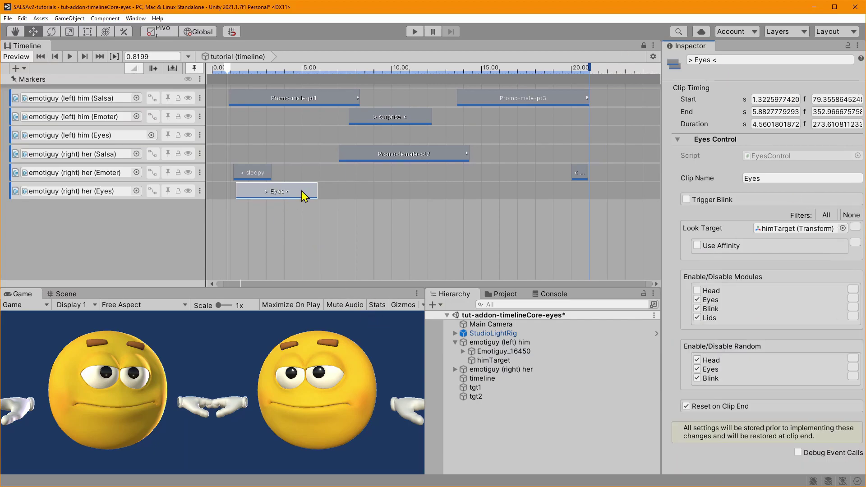
{"action": "left_click_drag", "start_coordinate": [317, 191], "coordinate": [334, 191]}
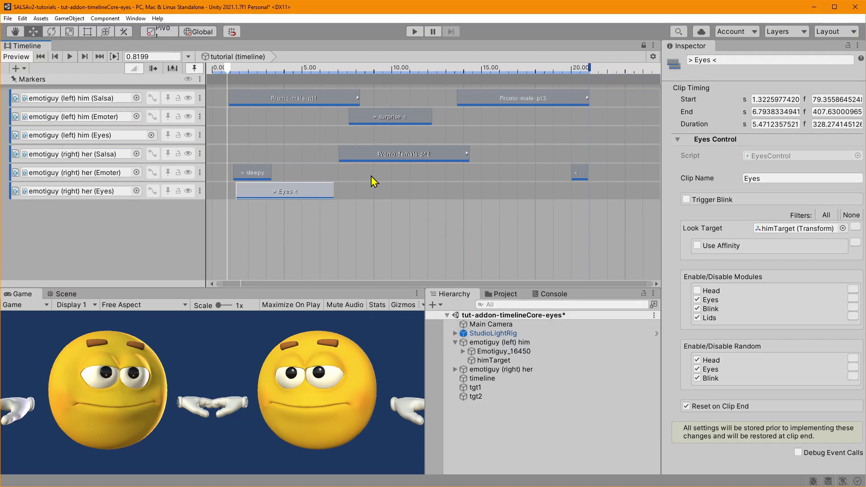
{"action": "left_click", "coordinate": [414, 33]}
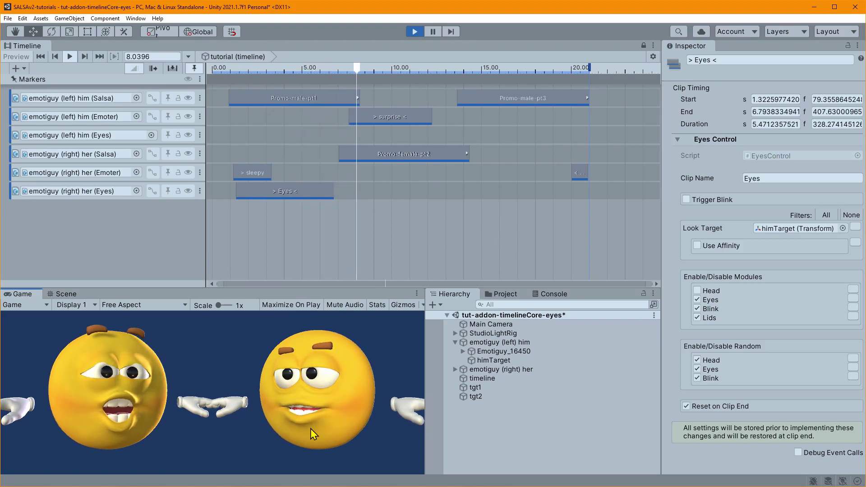
{"action": "left_click", "coordinate": [415, 32]}
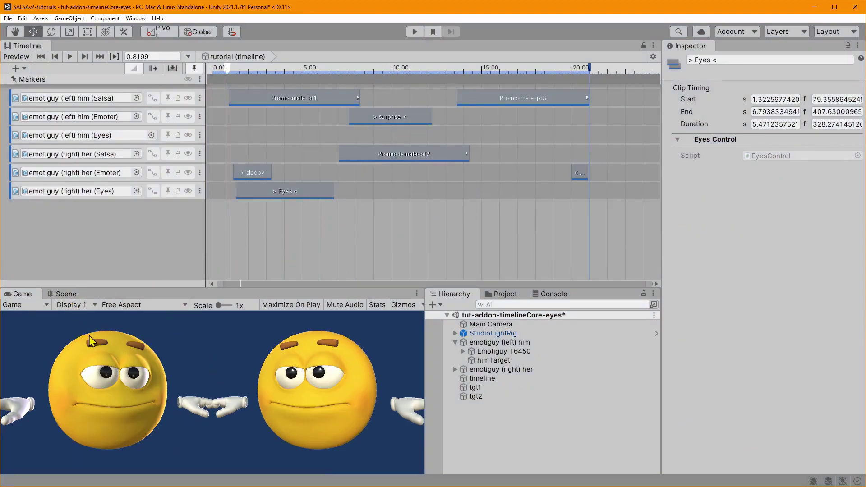
- Add a second Eyes Control clip to the emotiguy (right) her Eyes track, spanning about 7.26 s to 12.07 s
{"action": "left_click", "coordinate": [66, 294]}
{"action": "scroll", "coordinate": [188, 410], "scroll_direction": "down", "scroll_amount": 5}
{"action": "key", "text": "q"}
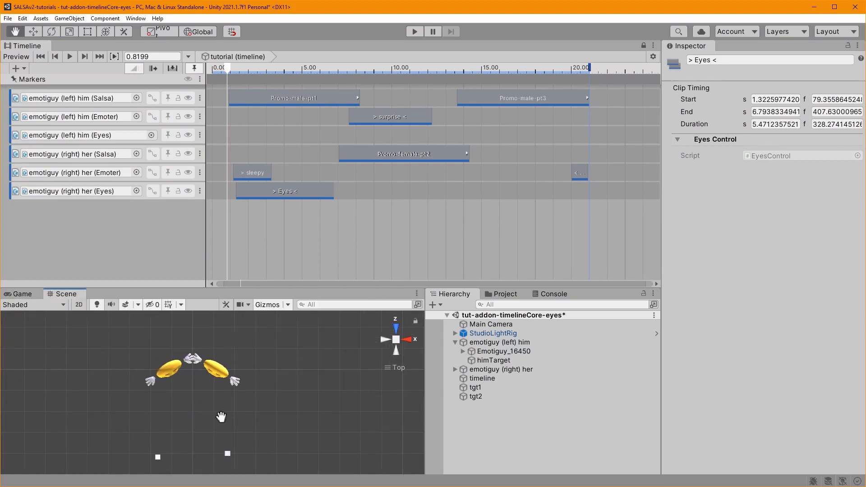
{"action": "left_click_drag", "start_coordinate": [221, 416], "coordinate": [219, 398]}
{"action": "key", "text": "w"}
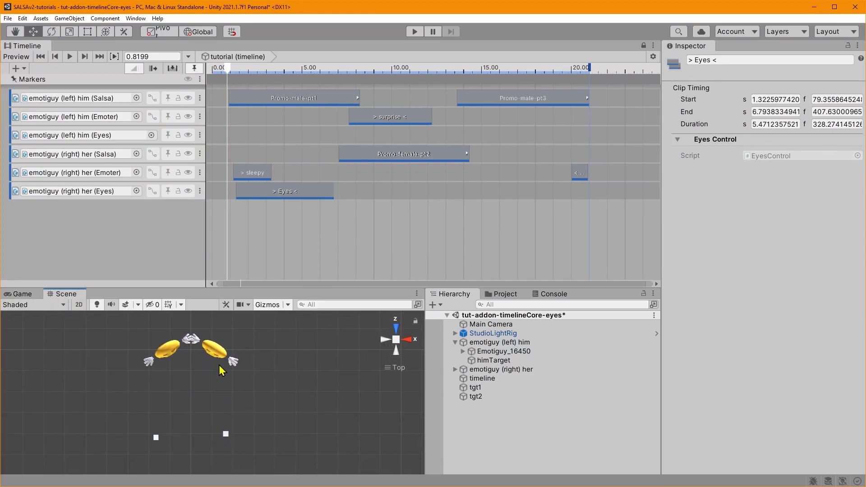
{"action": "right_click", "coordinate": [372, 194]}
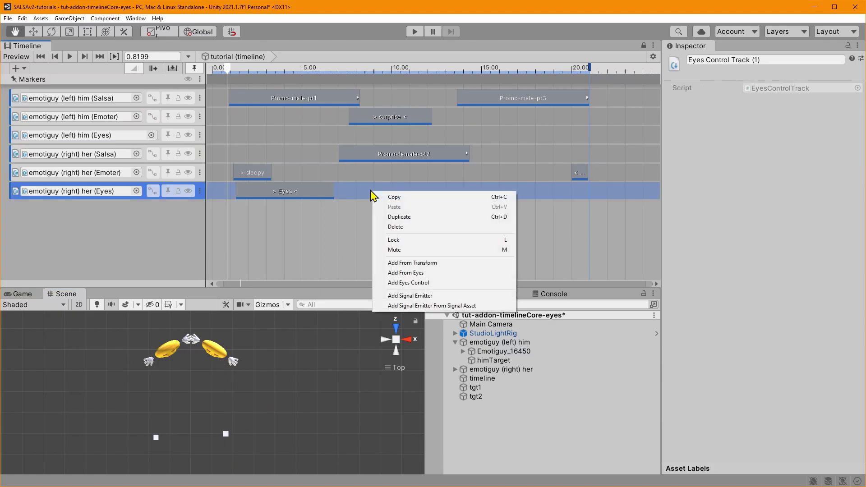
{"action": "left_click", "coordinate": [408, 283]}
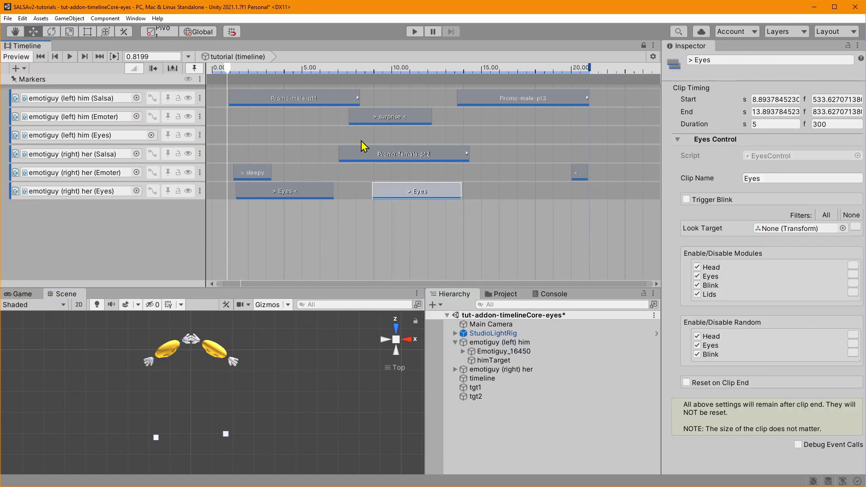
{"action": "mouse_move", "coordinate": [426, 198]}
{"action": "left_mouse_down"}
{"action": "mouse_move", "coordinate": [394, 194]}
{"action": "mouse_move", "coordinate": [412, 200]}
{"action": "mouse_move", "coordinate": [428, 193]}
{"action": "left_mouse_up"}
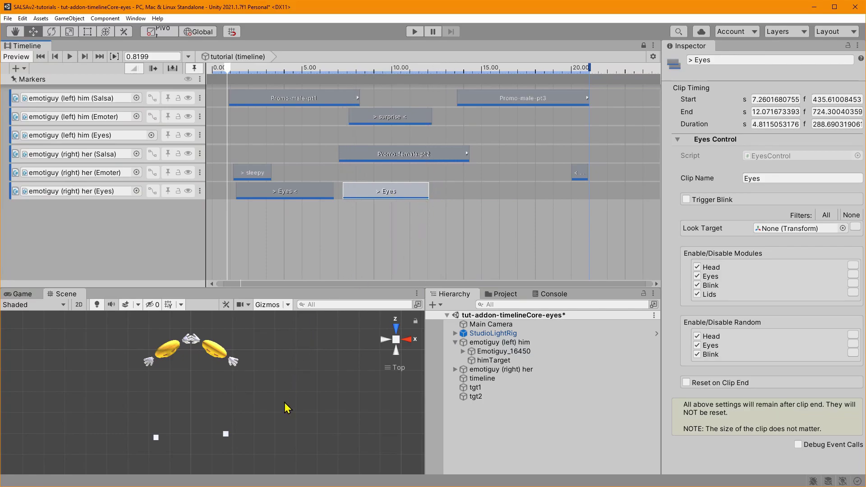
- Assign tgt2 as the look target of her second Eyes clip
{"action": "left_click", "coordinate": [471, 398]}
{"action": "left_click", "coordinate": [381, 195]}
{"action": "left_click_drag", "start_coordinate": [477, 397], "coordinate": [784, 235]}
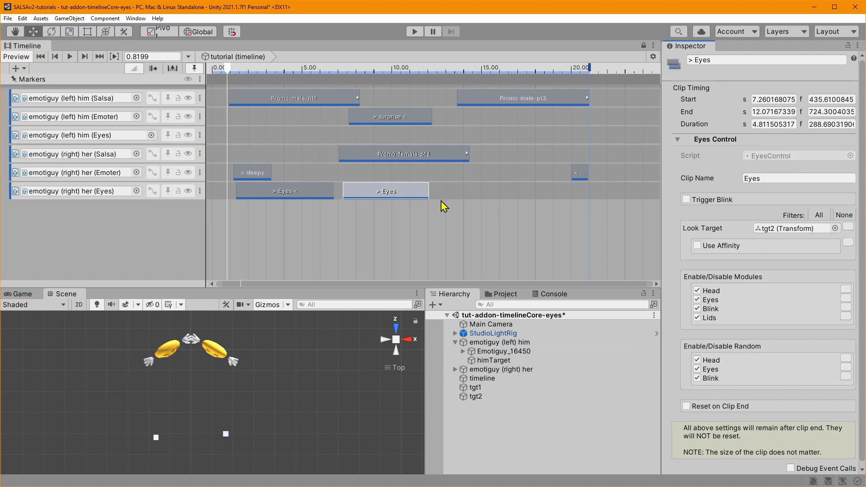
- Shorten her second Eyes clip to about 1.04 s and enable Reset on Clip End for it
{"action": "left_click_drag", "start_coordinate": [429, 194], "coordinate": [372, 195]}
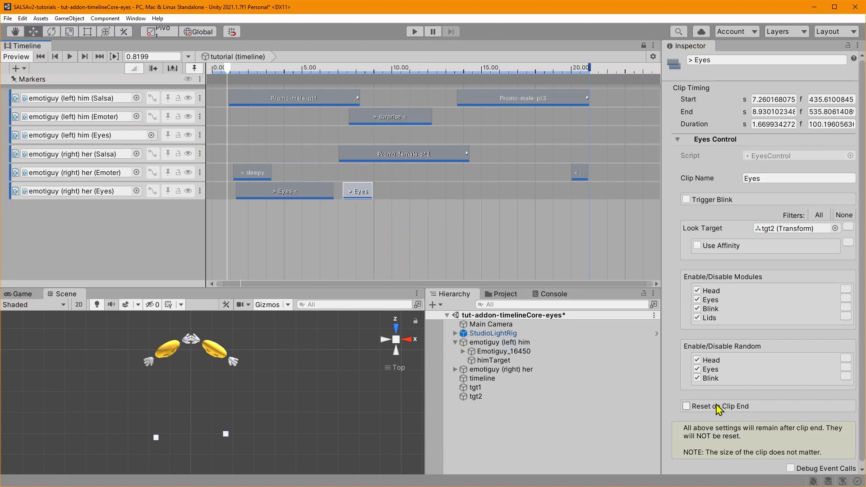
{"action": "left_click", "coordinate": [686, 406]}
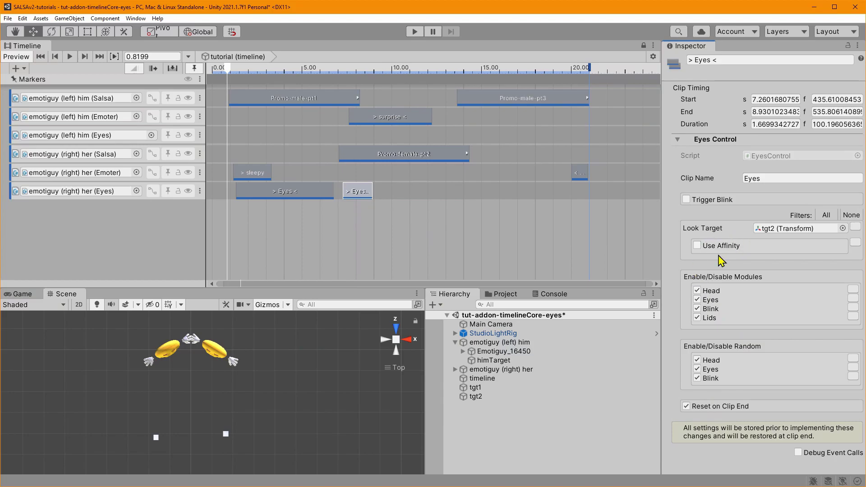
{"action": "left_click_drag", "start_coordinate": [370, 193], "coordinate": [359, 192]}
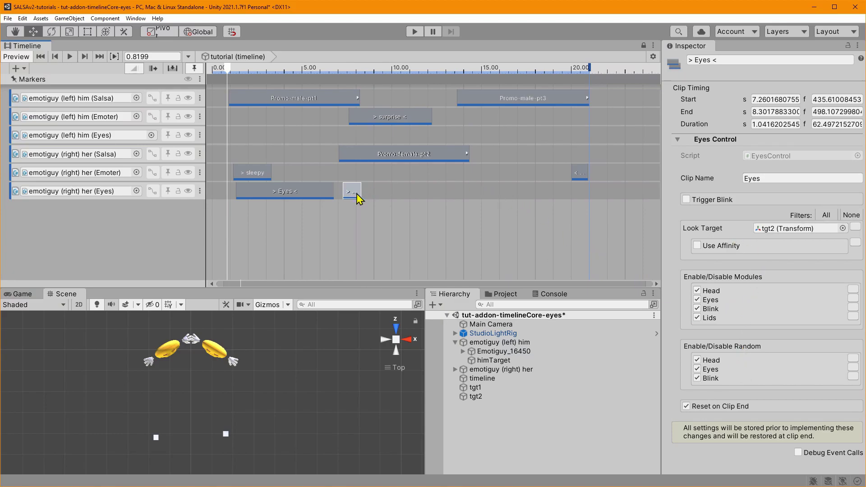
- Inspect the Eyes component of emotiguy (right) her while previewing the timeline in the Game view in Play mode
{"action": "left_click", "coordinate": [509, 370]}
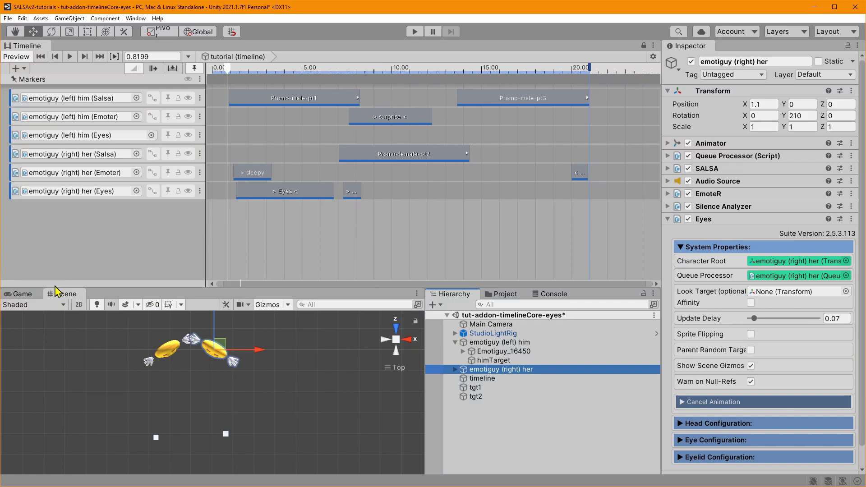
{"action": "left_click", "coordinate": [20, 293]}
{"action": "left_click", "coordinate": [414, 31]}
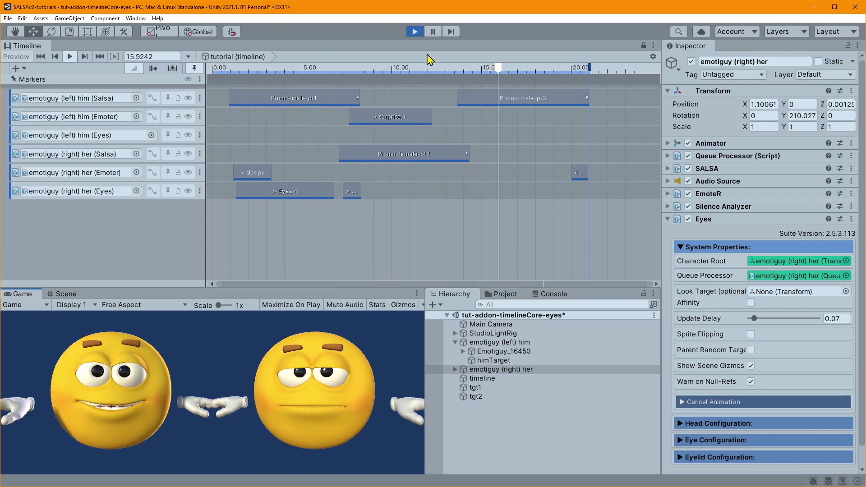
{"action": "left_click", "coordinate": [415, 31]}
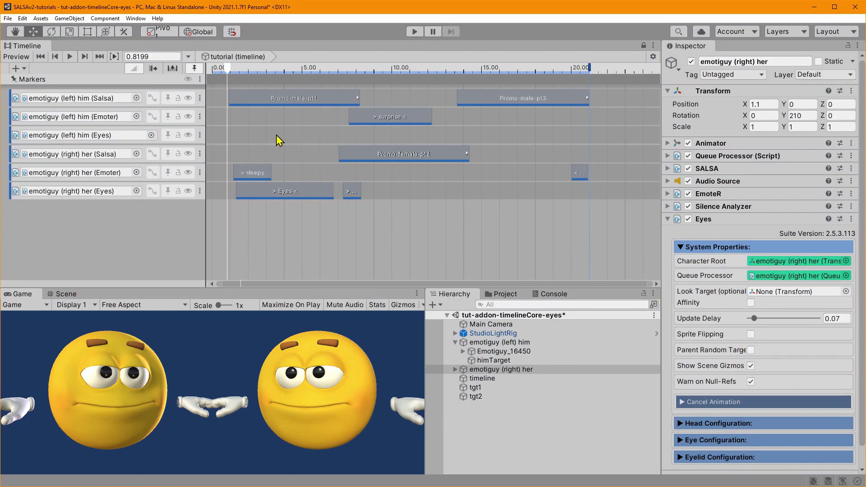
- Add an Eyes Control clip to the emotiguy (left) him Eyes track from about 7.23 s to 9.40 s, with its Head module disabled
{"action": "right_click", "coordinate": [296, 132]}
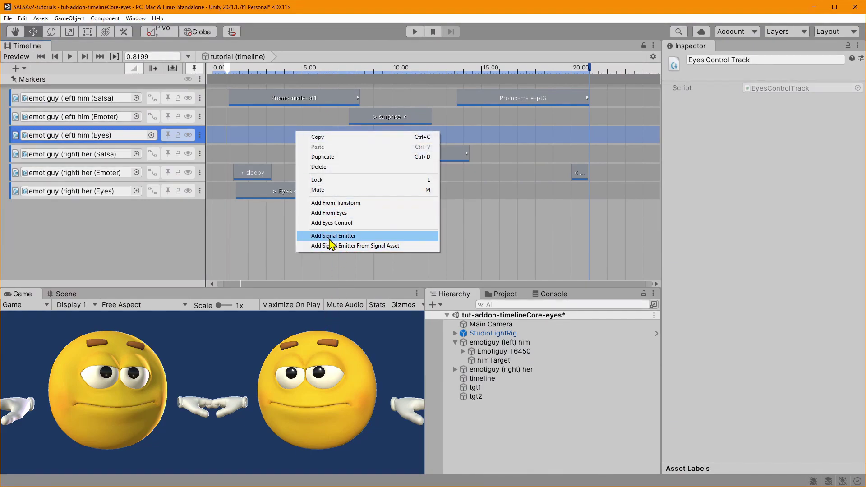
{"action": "left_click", "coordinate": [334, 223]}
{"action": "left_click_drag", "start_coordinate": [338, 139], "coordinate": [380, 135]}
{"action": "left_click", "coordinate": [700, 268]}
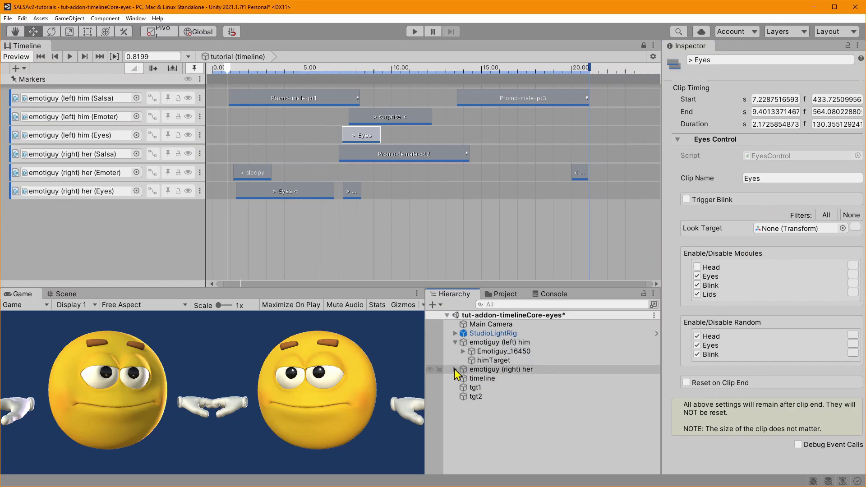
- Assign the rEye transform of emotiguy (right) her as the look target of his Eyes clip
{"action": "left_click", "coordinate": [455, 370], "text": "alt"}
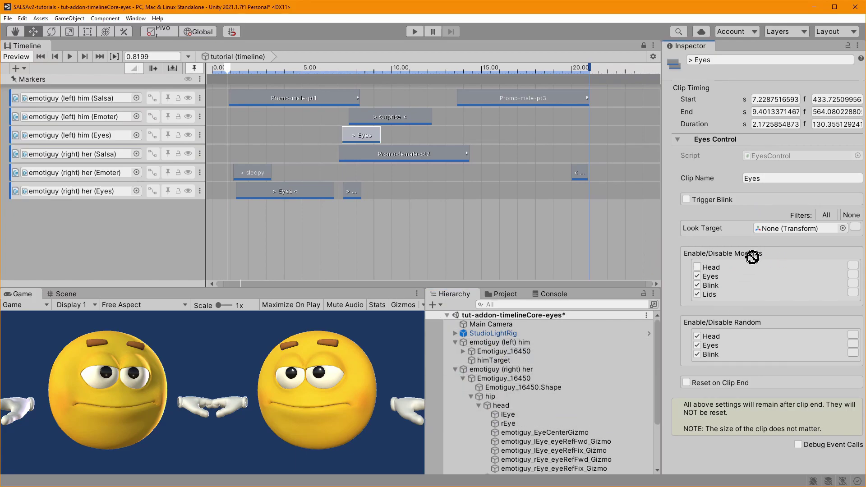
{"action": "left_click_drag", "start_coordinate": [752, 256], "coordinate": [787, 229]}
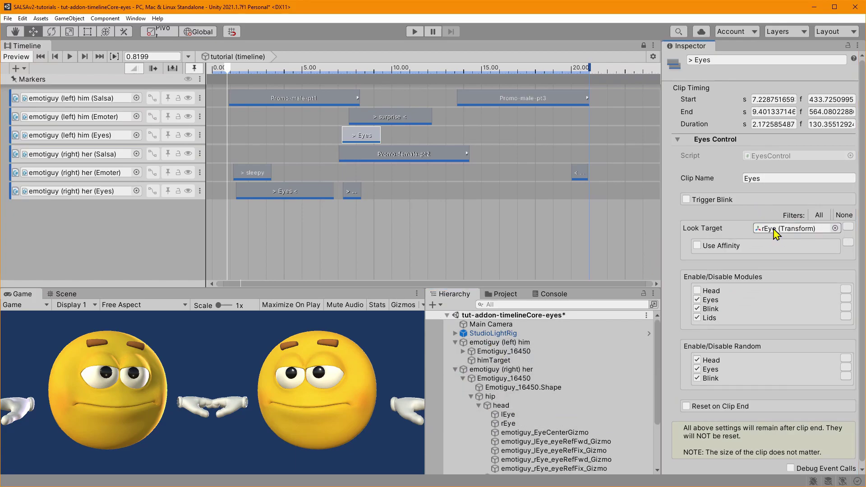
{"action": "left_click", "coordinate": [456, 369]}
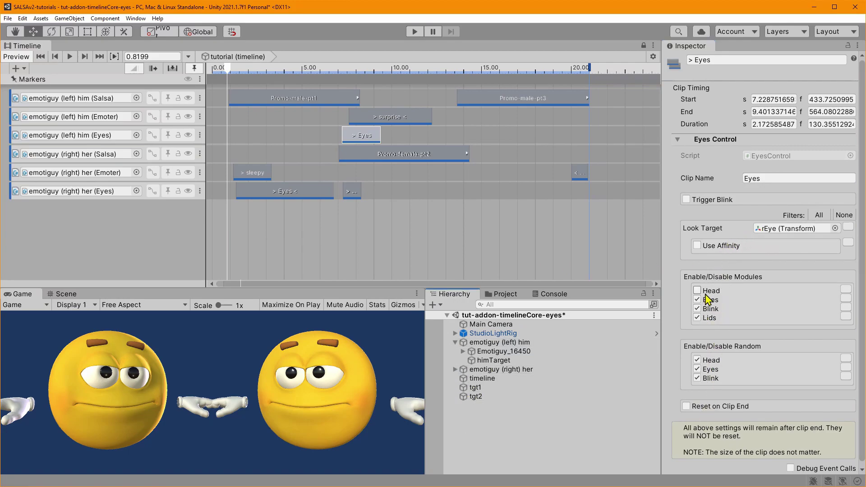
- Preview his Eyes clip in Play mode and shorten it by moving its end earlier
{"action": "left_click", "coordinate": [411, 33]}
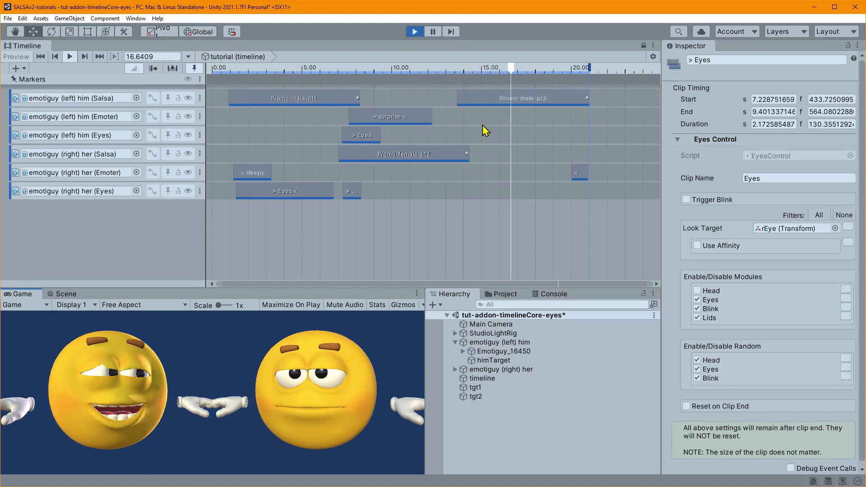
{"action": "left_click", "coordinate": [415, 32]}
{"action": "mouse_move", "coordinate": [380, 136]}
{"action": "left_mouse_down"}
{"action": "mouse_move", "coordinate": [484, 135]}
{"action": "mouse_move", "coordinate": [364, 136]}
{"action": "left_mouse_up"}
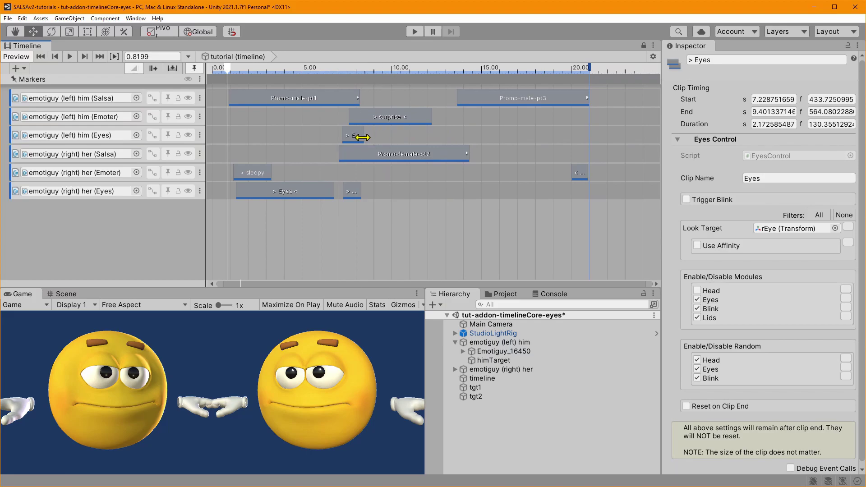
- Add a second Eyes Control clip named reset to his Eyes track, spanning about 13.29 s to 18.32 s
{"action": "right_click", "coordinate": [423, 129]}
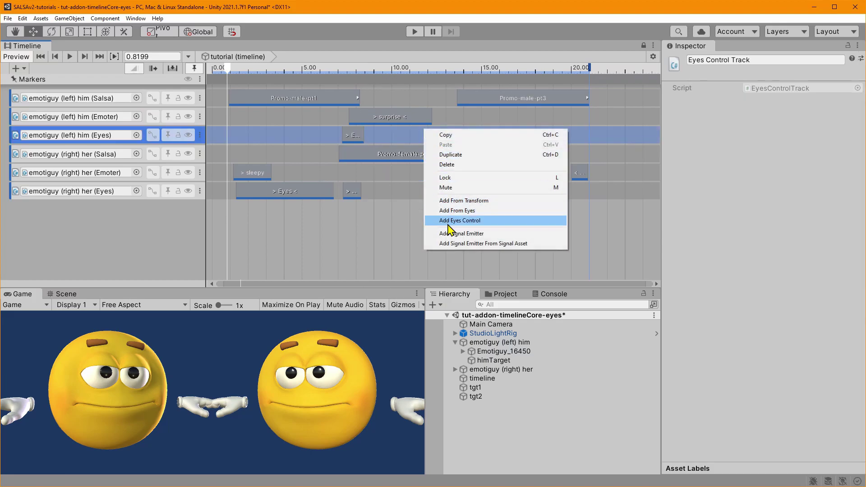
{"action": "left_click", "coordinate": [457, 221]}
{"action": "left_click_drag", "start_coordinate": [464, 136], "coordinate": [492, 137]}
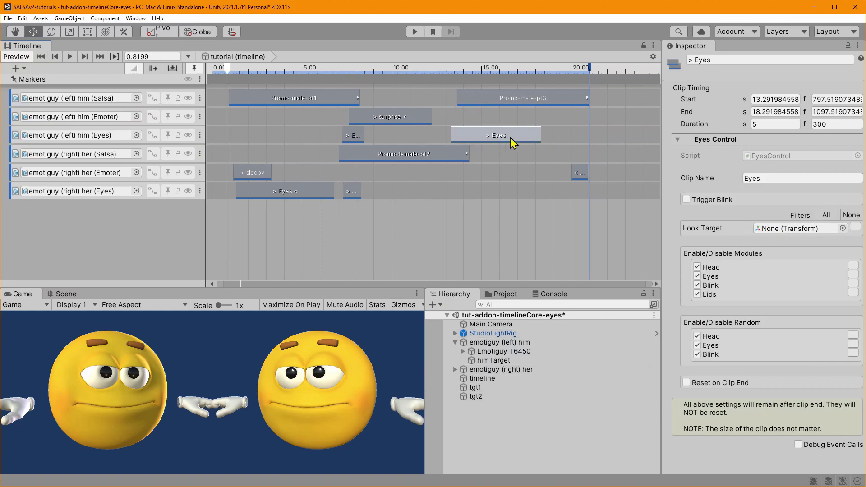
{"action": "mouse_move", "coordinate": [540, 135]}
{"action": "left_mouse_down"}
{"action": "mouse_move", "coordinate": [468, 136]}
{"action": "mouse_move", "coordinate": [570, 159]}
{"action": "mouse_move", "coordinate": [481, 141]}
{"action": "mouse_move", "coordinate": [541, 142]}
{"action": "left_mouse_up"}
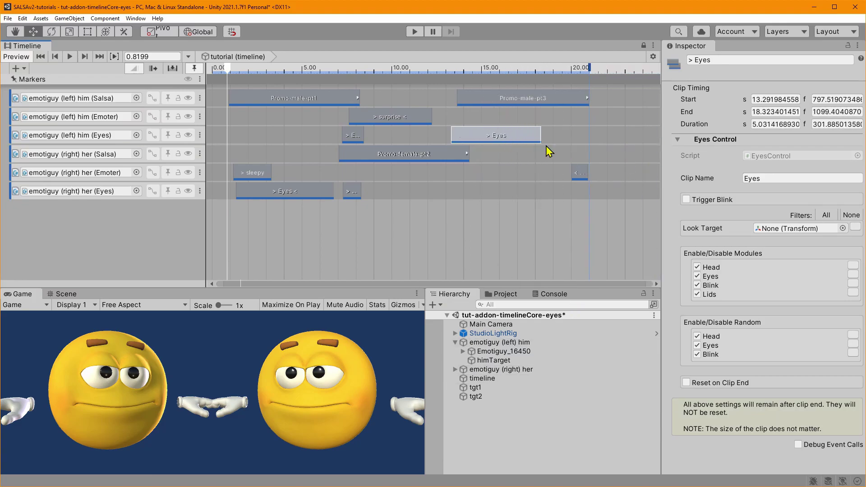
{"action": "left_click", "coordinate": [744, 178]}
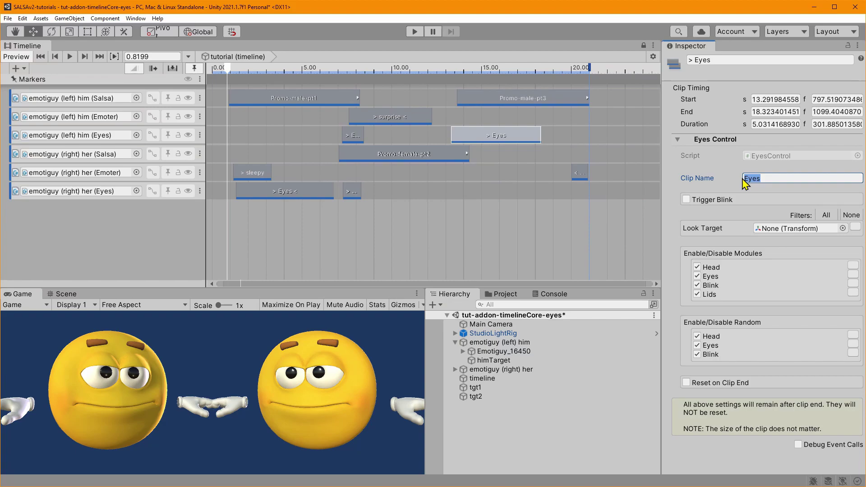
{"action": "type", "text": "reset"}
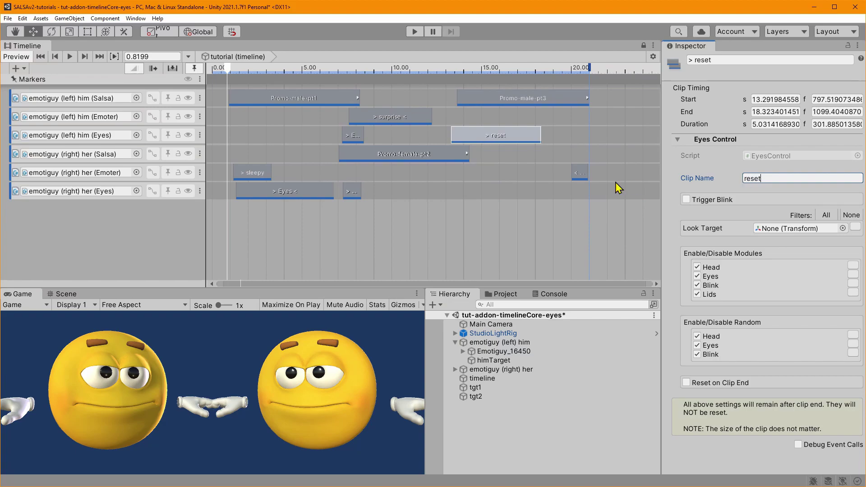
- Shorten the reset clip to end at about 15.28 s and preview the result in Play mode
{"action": "left_click_drag", "start_coordinate": [541, 132], "coordinate": [486, 132]}
{"action": "left_click", "coordinate": [415, 33]}
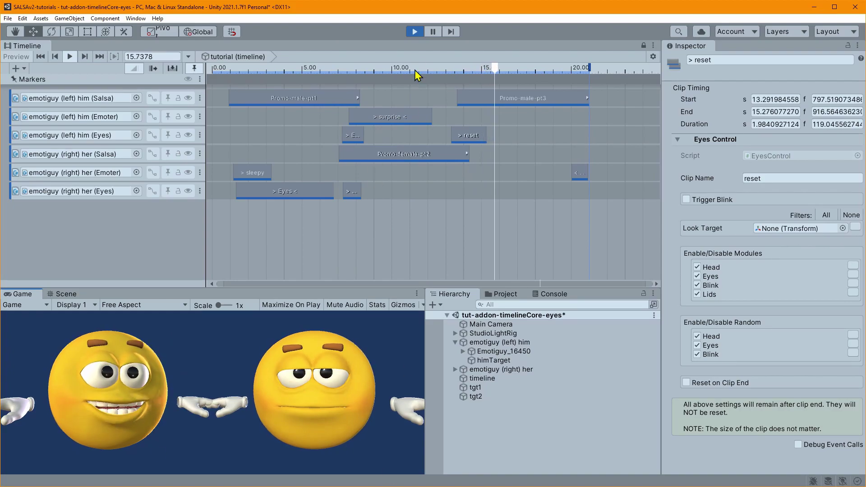
{"action": "left_click", "coordinate": [414, 31]}
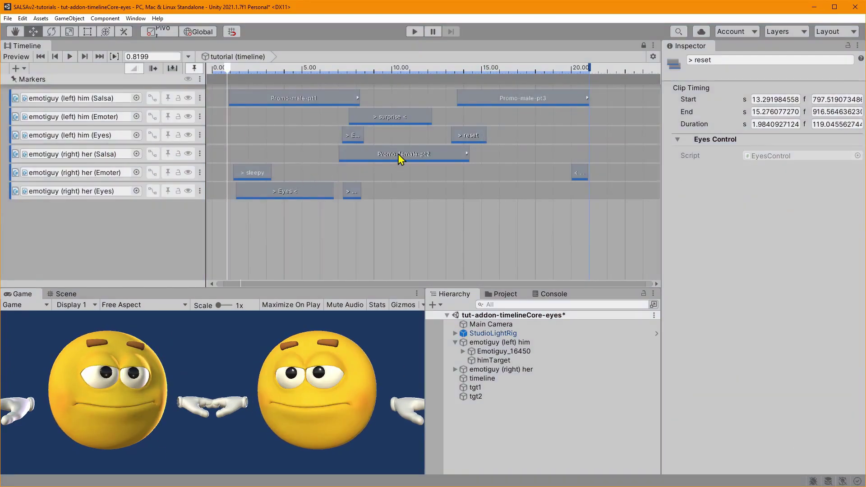
- Add another Eyes Control Track to the timeline and bind it to emotiguy (right) her
{"action": "right_click", "coordinate": [121, 213]}
{"action": "mouse_move", "coordinate": [180, 294]}
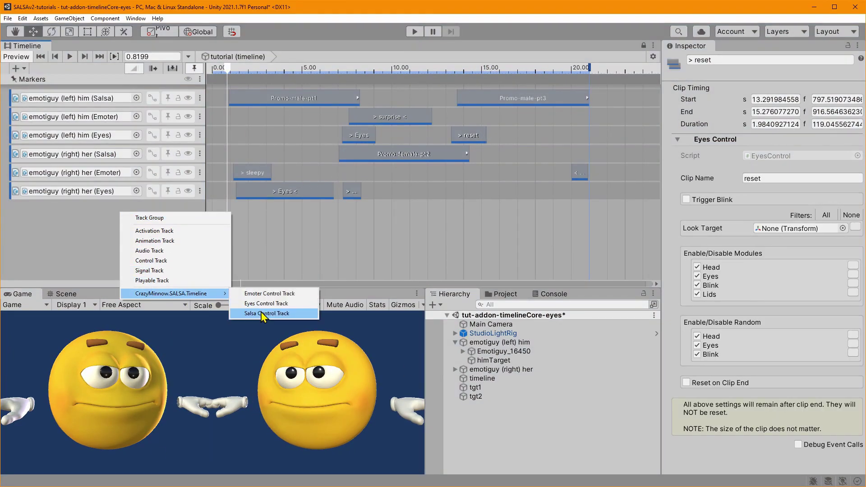
{"action": "left_click", "coordinate": [271, 305]}
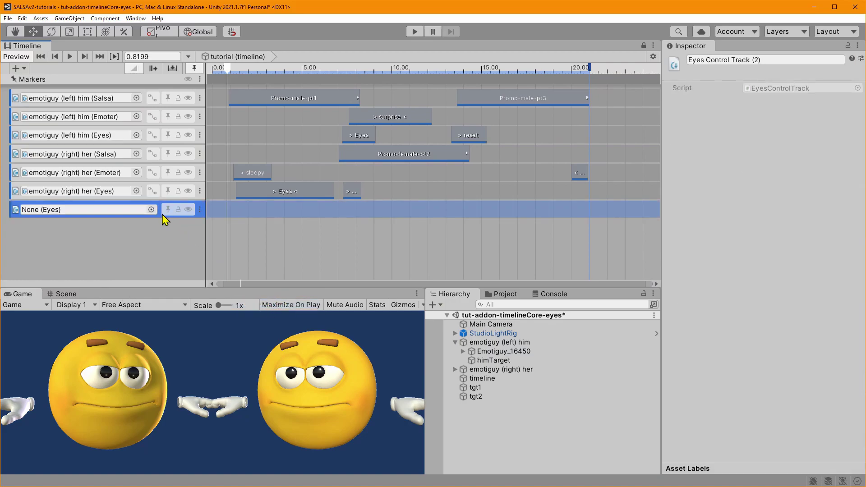
{"action": "left_click_drag", "start_coordinate": [159, 215], "coordinate": [156, 246]}
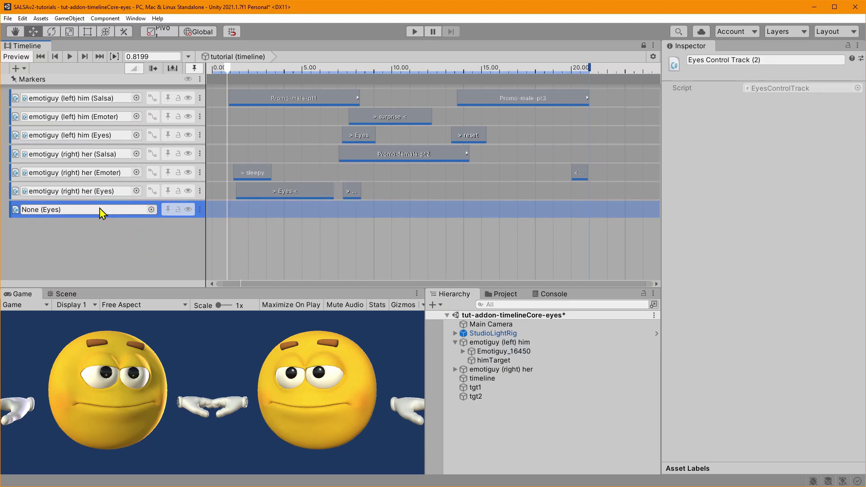
{"action": "left_click_drag", "start_coordinate": [500, 370], "coordinate": [129, 214]}
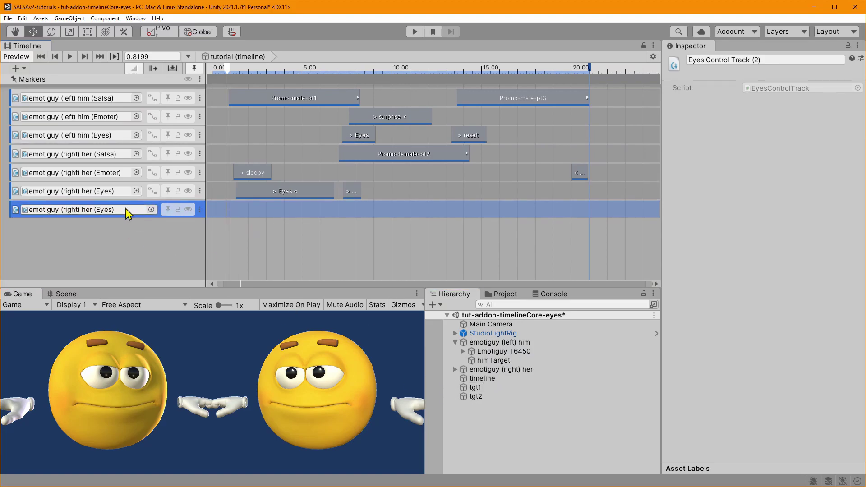
- Add an Eyes Control clip to the new emotiguy (right) her Eyes track and name it blink
{"action": "right_click", "coordinate": [289, 216]}
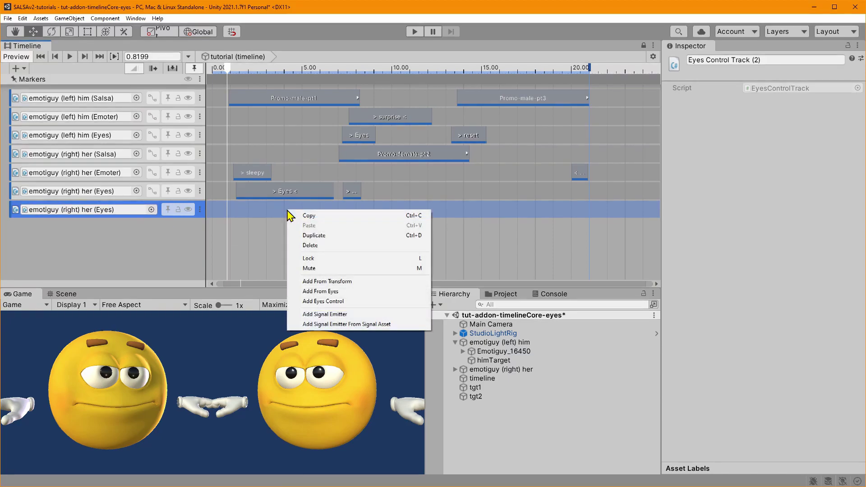
{"action": "left_click", "coordinate": [321, 300]}
{"action": "left_click", "coordinate": [770, 179]}
{"action": "type", "text": "blink"}
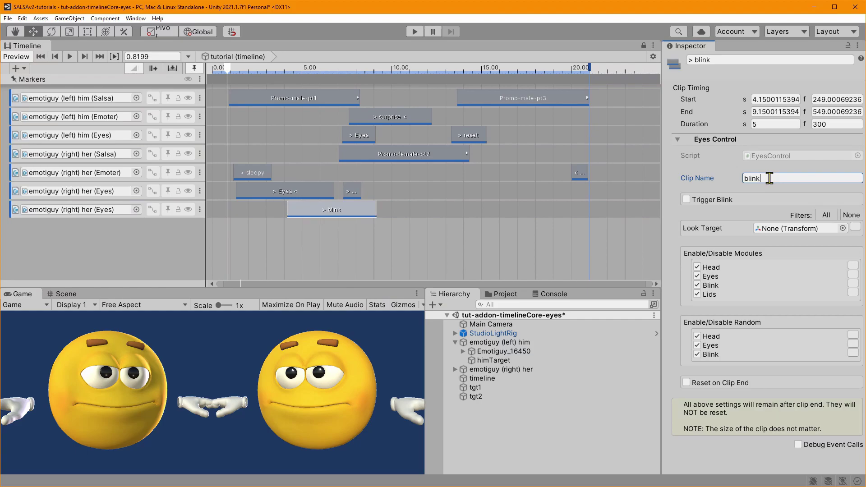
- Enable Trigger Blink and disable random Blink on the blink clip, and shorten it to span about 4.28 s to 5.38 s
{"action": "left_click", "coordinate": [702, 202]}
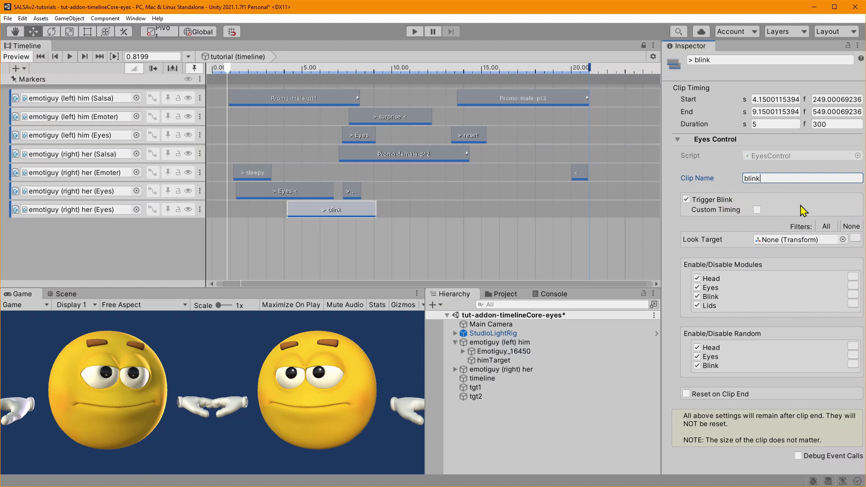
{"action": "left_click", "coordinate": [699, 200]}
{"action": "left_click", "coordinate": [699, 200]}
{"action": "left_click", "coordinate": [713, 366]}
{"action": "left_click_drag", "start_coordinate": [377, 211], "coordinate": [300, 210]}
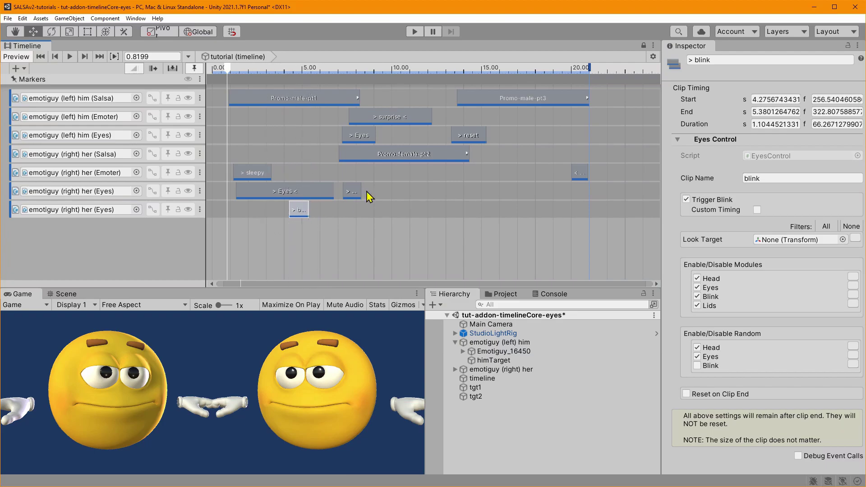
- Preview the blink clip in Play mode and compare its random Blink setting with that of her long Eyes clip
{"action": "key", "text": "ctrl+p"}
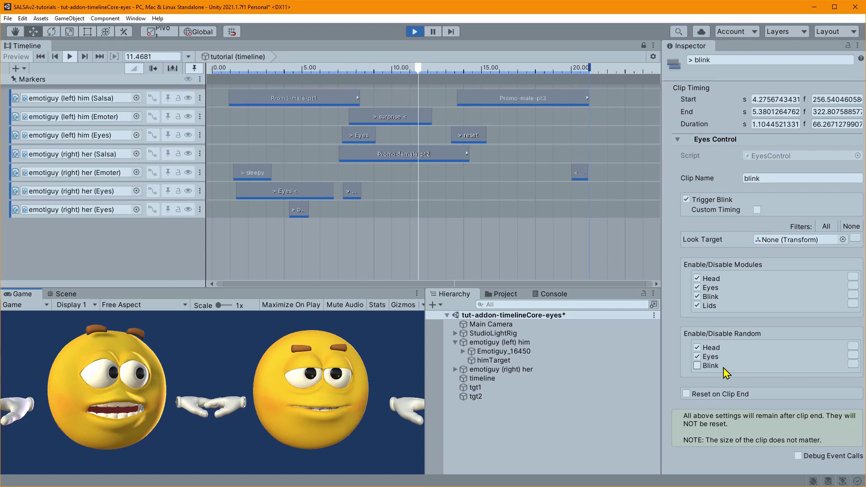
{"action": "left_click", "coordinate": [414, 31]}
{"action": "left_click", "coordinate": [302, 188]}
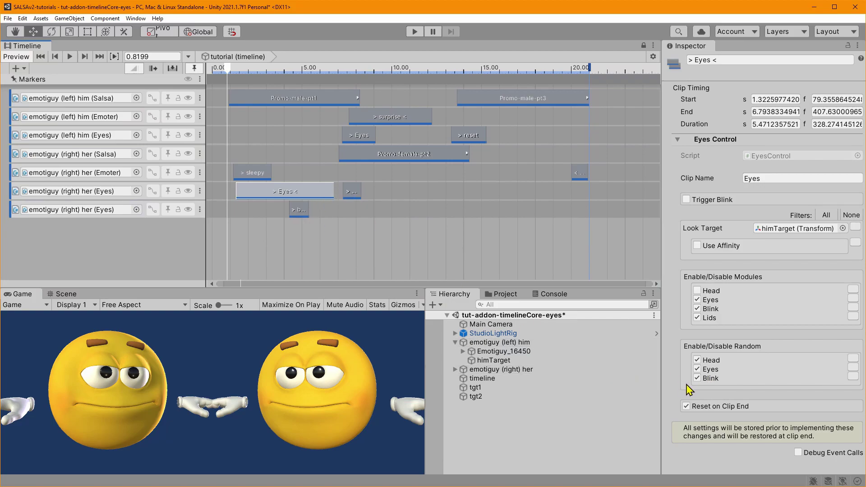
{"action": "left_click", "coordinate": [300, 211]}
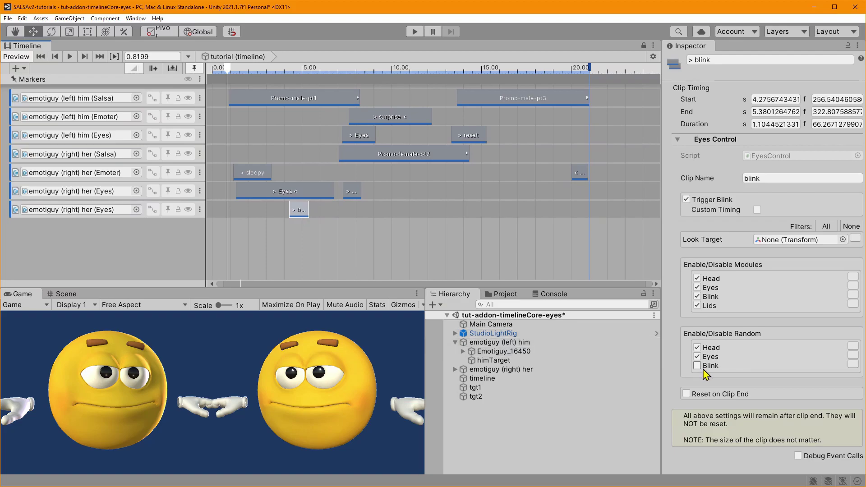
- Filter out every setting on her long Eyes clip except Look Target and the Head module
{"action": "left_click", "coordinate": [293, 192]}
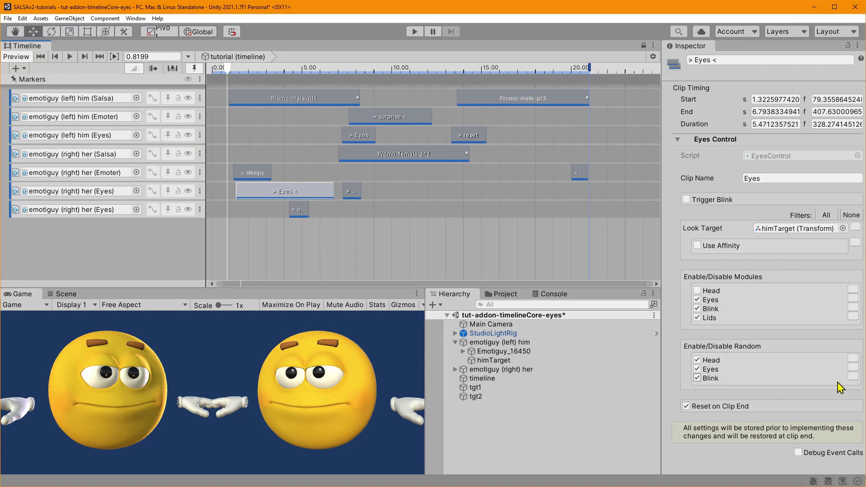
{"action": "left_click", "coordinate": [853, 377]}
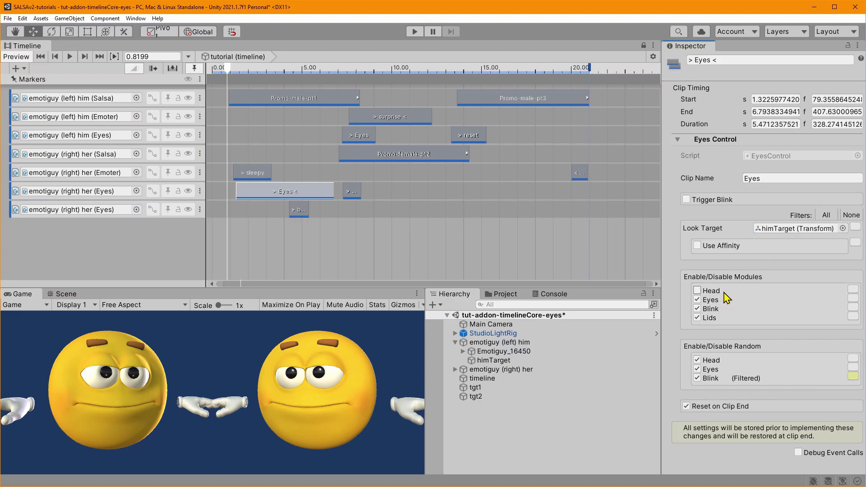
{"action": "left_click", "coordinate": [825, 215]}
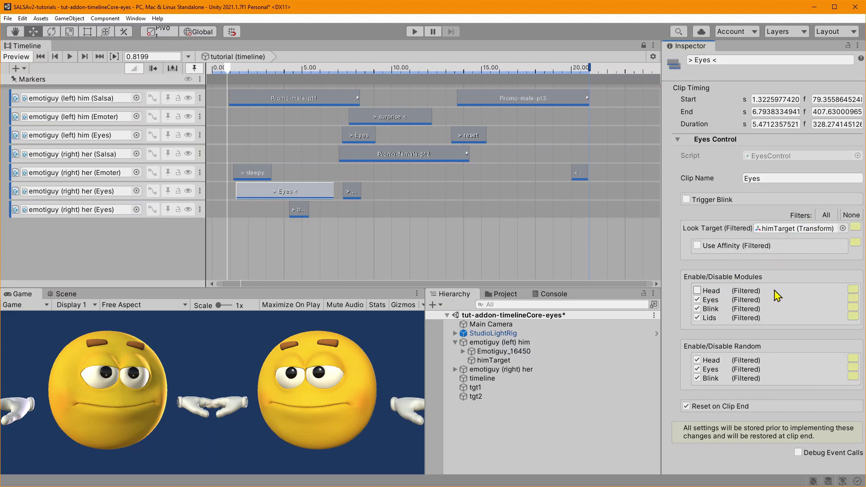
{"action": "left_click", "coordinate": [855, 227]}
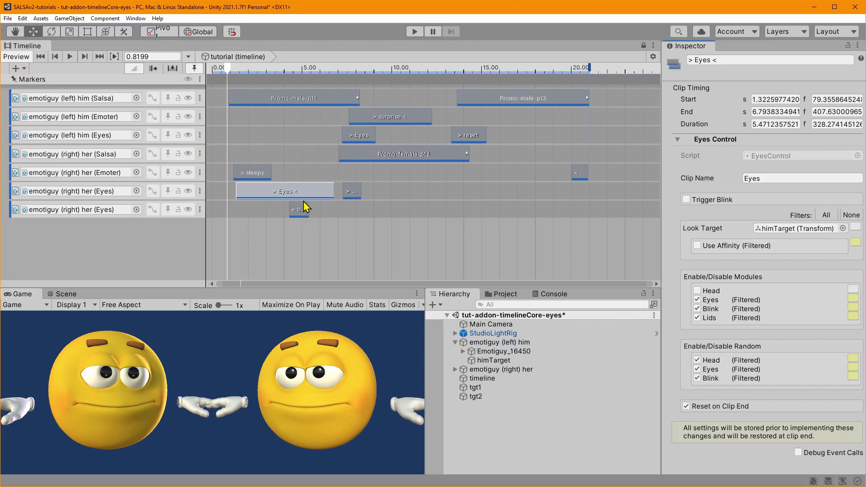
- Filter out every setting on her short tgt2 Eyes clip except Look Target and the Head module
{"action": "left_click", "coordinate": [354, 193]}
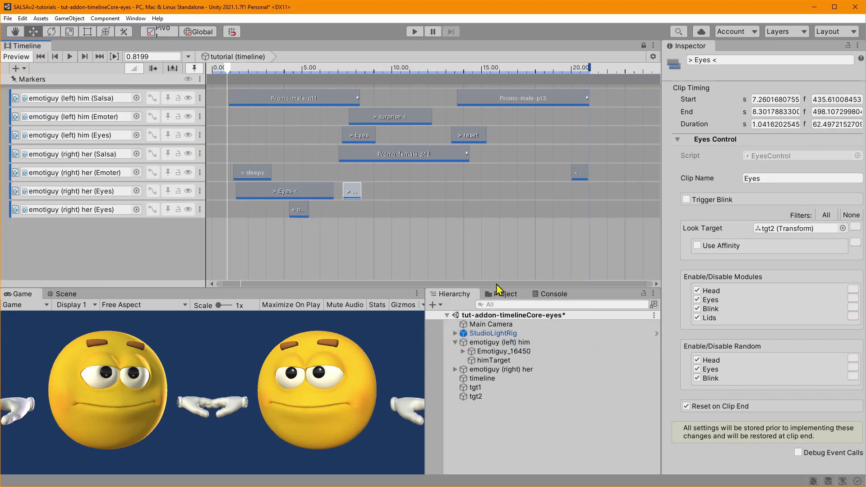
{"action": "left_click", "coordinate": [830, 218]}
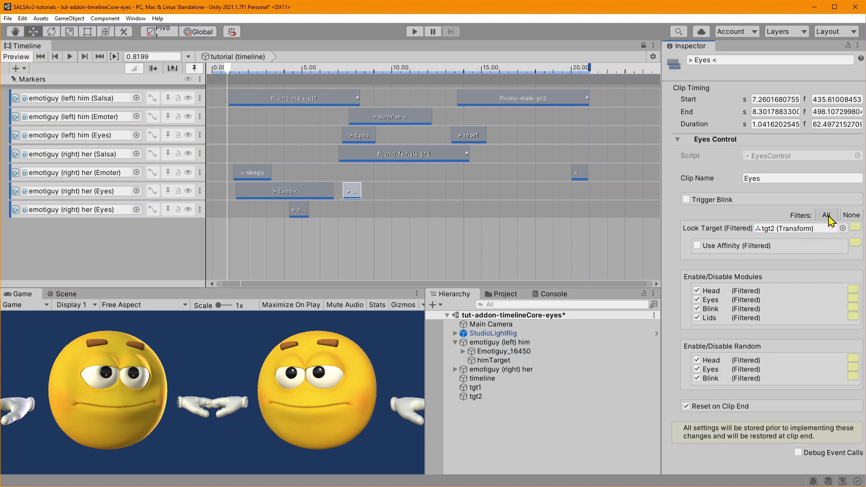
{"action": "left_click", "coordinate": [856, 228]}
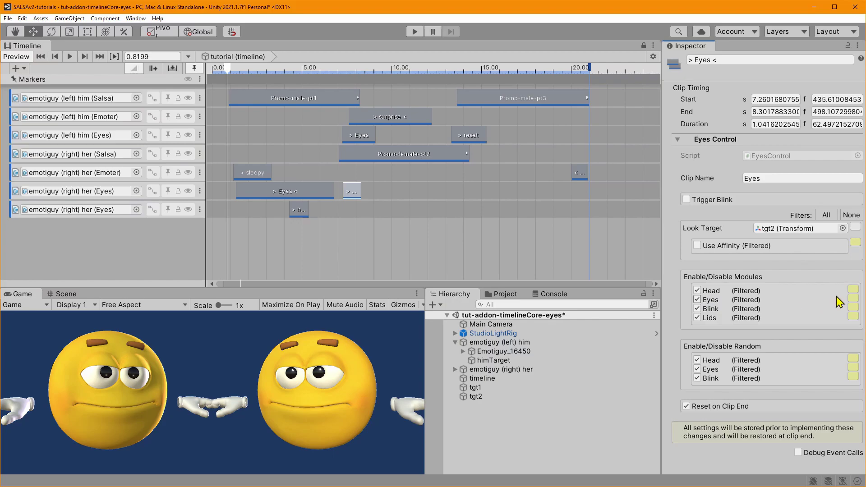
{"action": "left_click", "coordinate": [853, 289]}
- Try filtering the Head module on her long Eyes clip, preview it in Play mode, and remove that filter again
{"action": "left_click", "coordinate": [299, 190]}
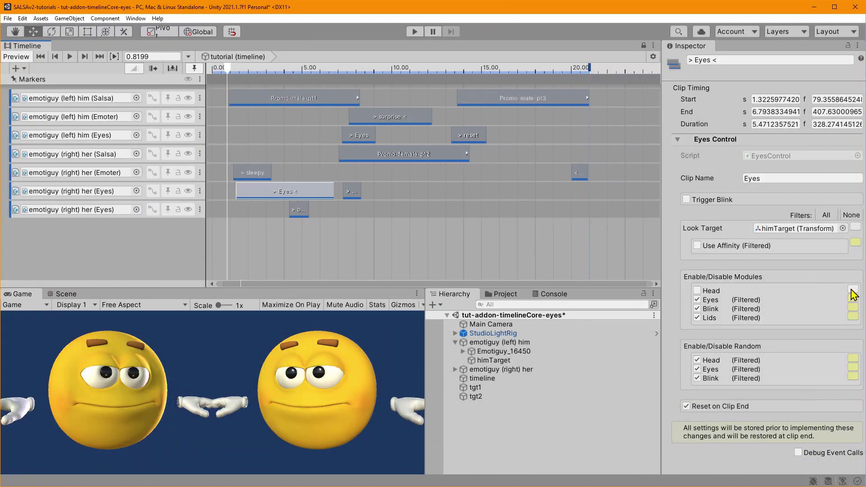
{"action": "left_click", "coordinate": [852, 291]}
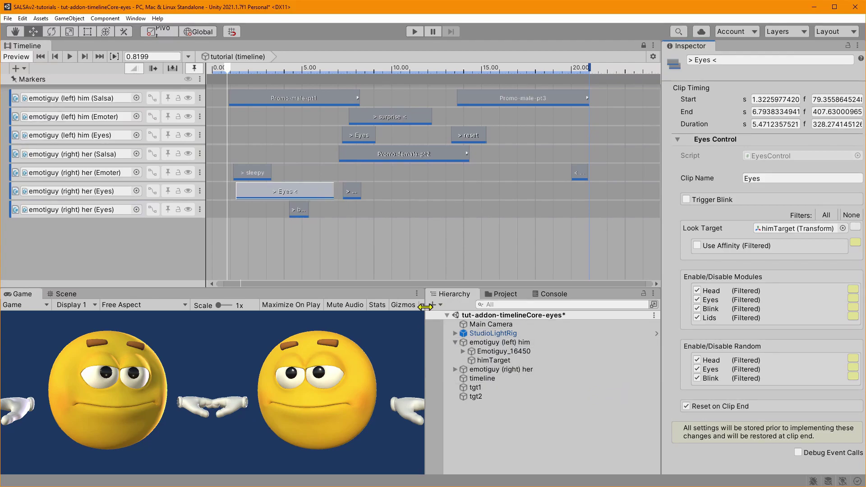
{"action": "left_click", "coordinate": [414, 32]}
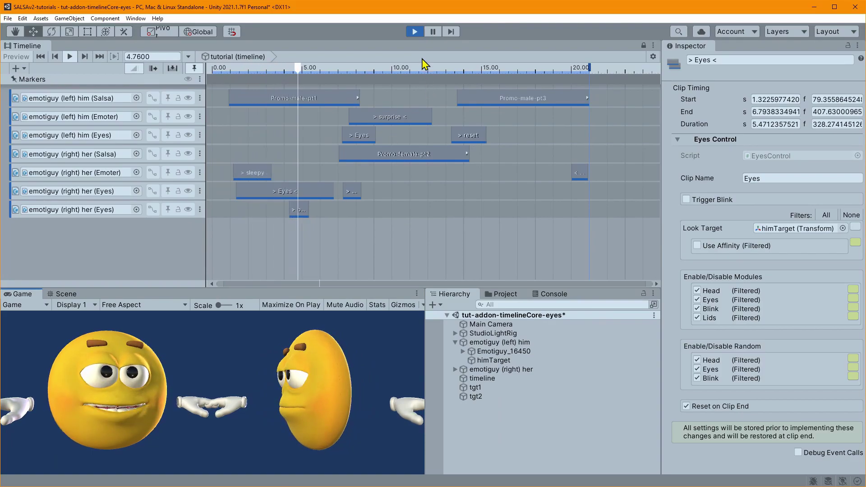
{"action": "left_click", "coordinate": [415, 31]}
{"action": "left_click", "coordinate": [306, 194]}
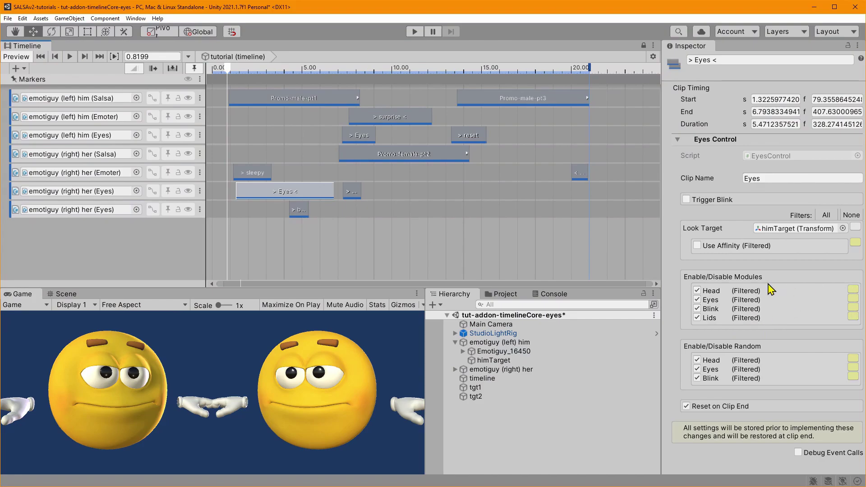
{"action": "left_click", "coordinate": [852, 291]}
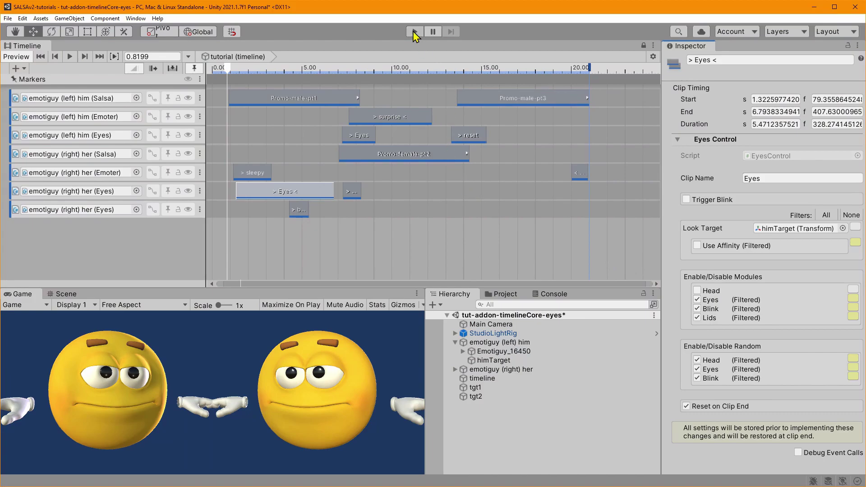
- Filter out the Head module on her short tgt2 Eyes clip and reselect her long Eyes clip
{"action": "left_click", "coordinate": [352, 192]}
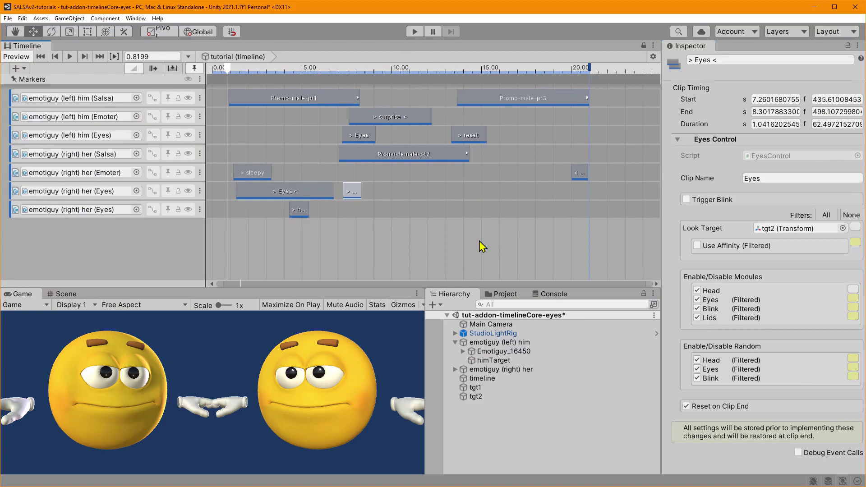
{"action": "left_click", "coordinate": [852, 289]}
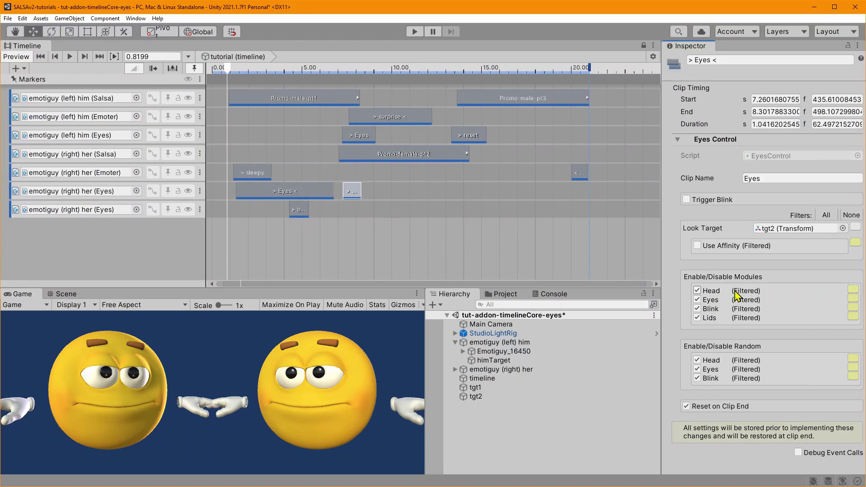
{"action": "left_click", "coordinate": [291, 193]}
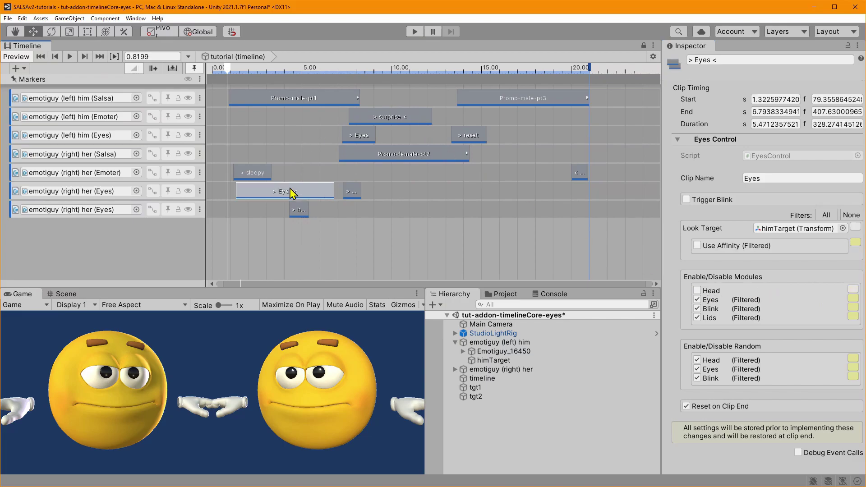
- Preview the timeline in Play mode, pausing to inspect the Random blink property in her Eyelid Configuration, and check the blink clip's settings
{"action": "left_click", "coordinate": [414, 32]}
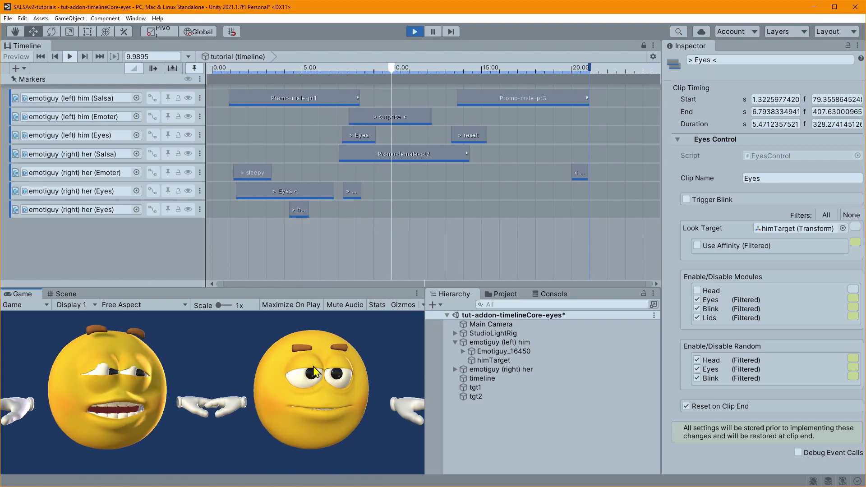
{"action": "left_click", "coordinate": [434, 32]}
{"action": "left_click", "coordinate": [481, 372]}
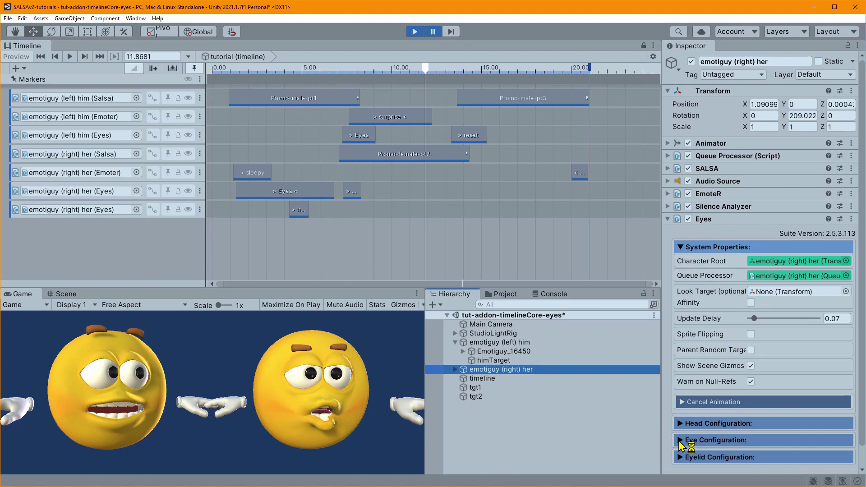
{"action": "left_click", "coordinate": [681, 457]}
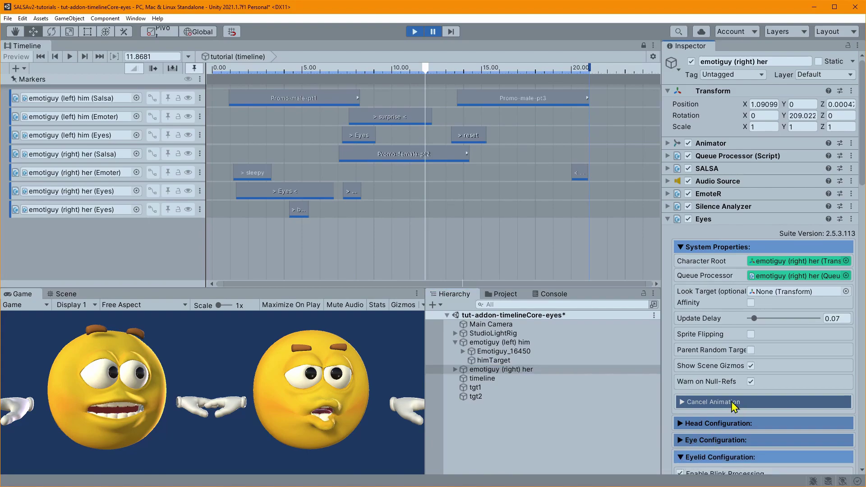
{"action": "scroll", "coordinate": [730, 419], "scroll_direction": "down", "scroll_amount": 8}
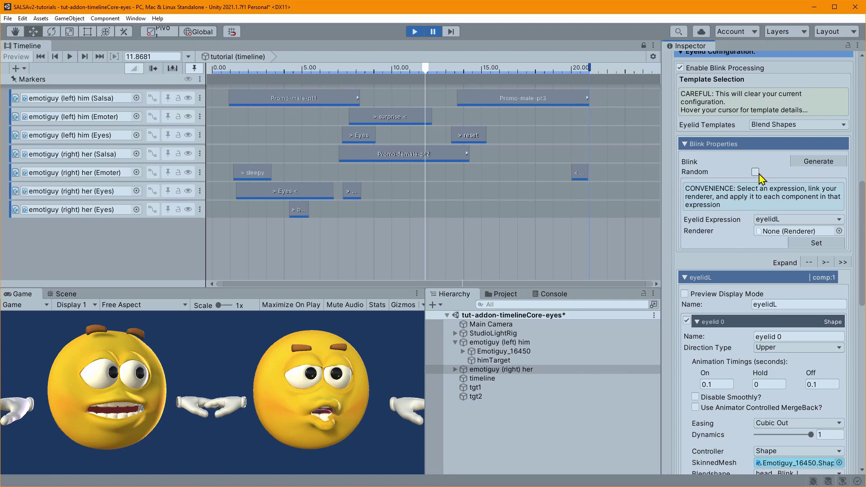
{"action": "left_click", "coordinate": [432, 31]}
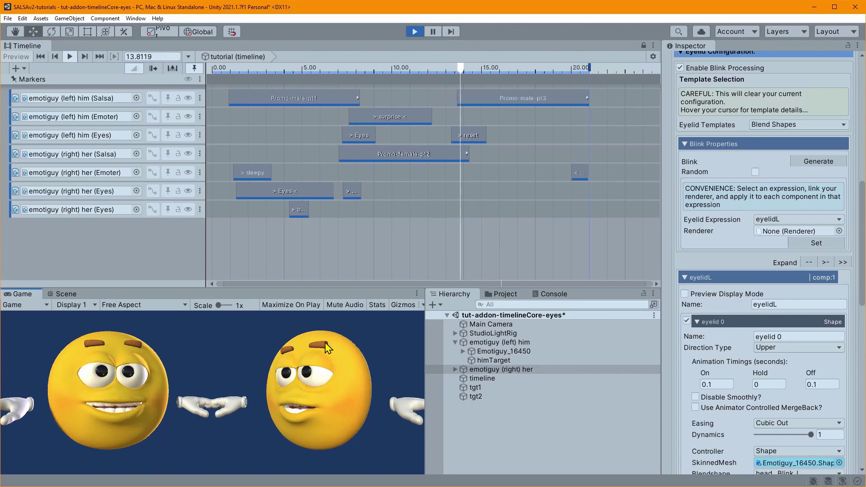
{"action": "left_click", "coordinate": [299, 211]}
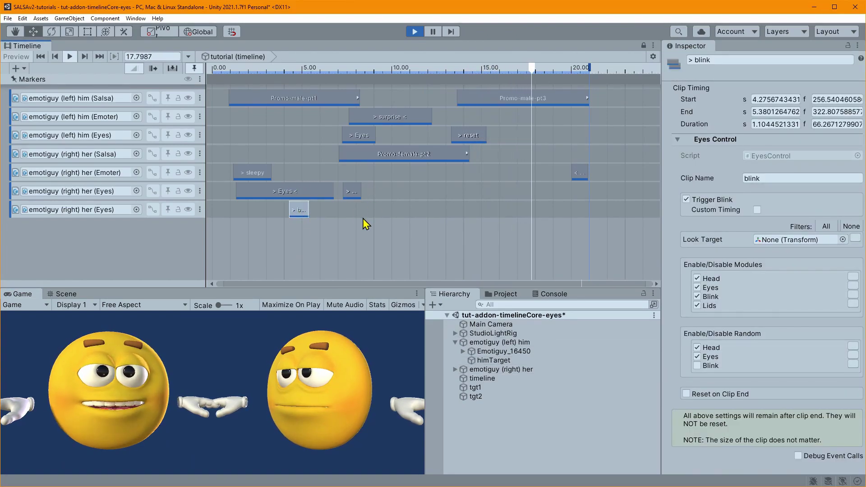
{"action": "left_click", "coordinate": [415, 31]}
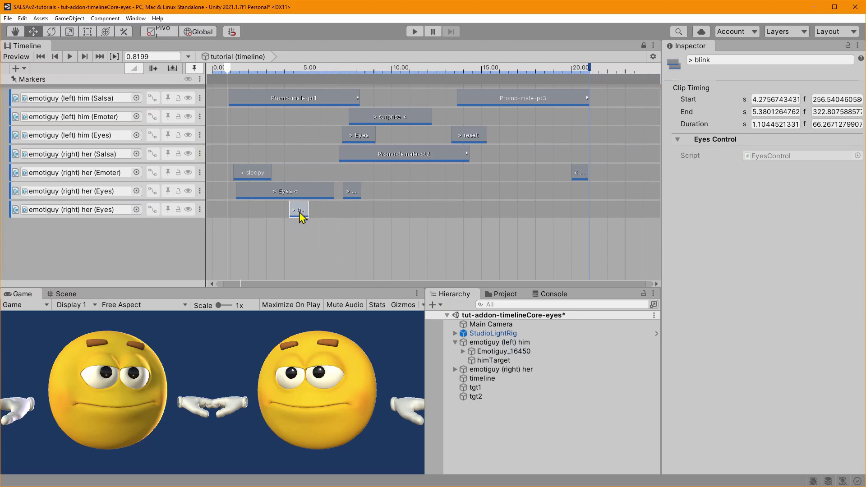
- Disable random Blink on her long Eyes clip and move the blink clip to start at about 2.67 s
{"action": "left_click", "coordinate": [292, 192]}
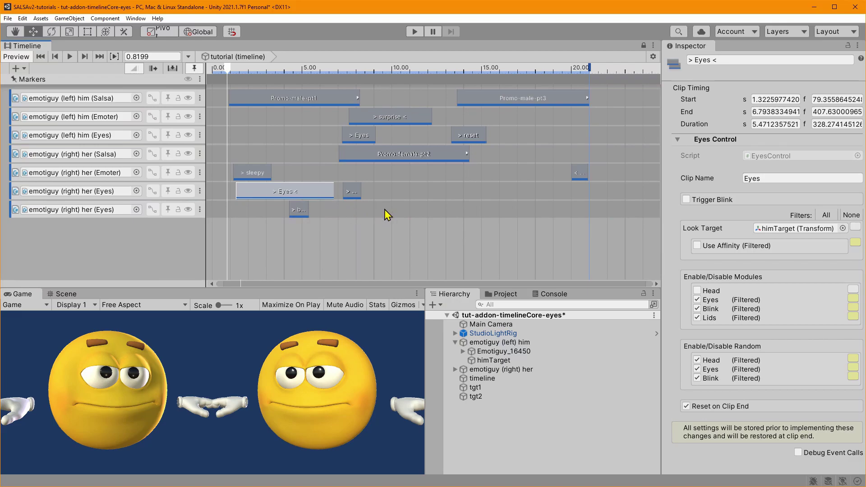
{"action": "left_click", "coordinate": [697, 378]}
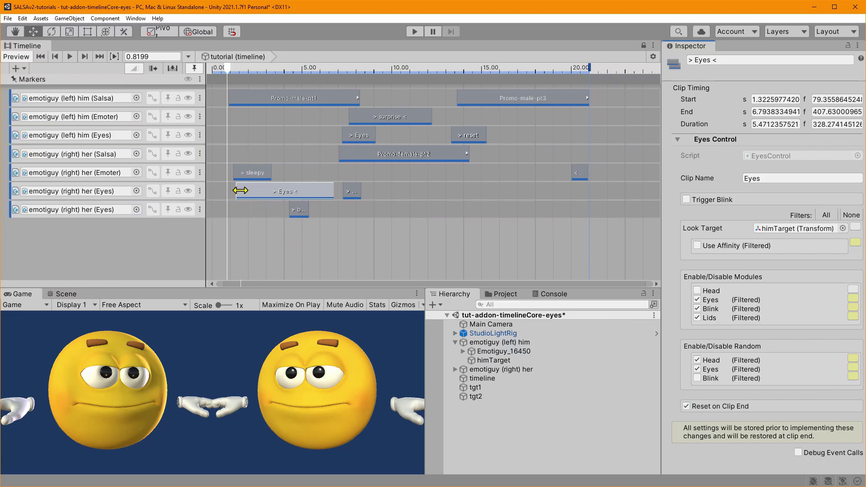
{"action": "left_click_drag", "start_coordinate": [298, 215], "coordinate": [267, 210]}
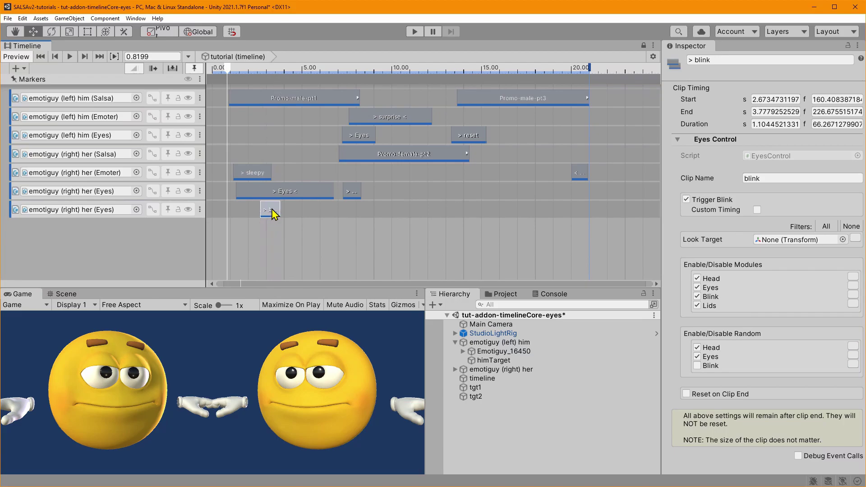
- Try removing the filter from the random Blink setting on her long Eyes clip, and put the filter back
{"action": "left_click", "coordinate": [267, 191]}
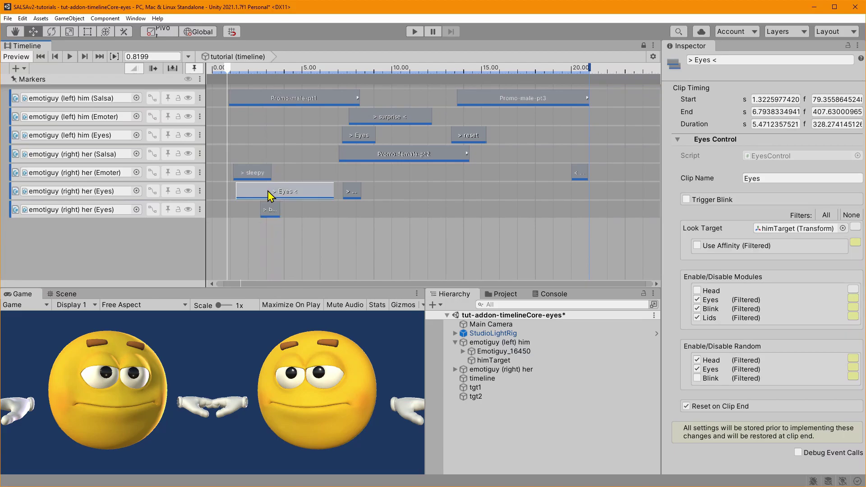
{"action": "left_click", "coordinate": [854, 377]}
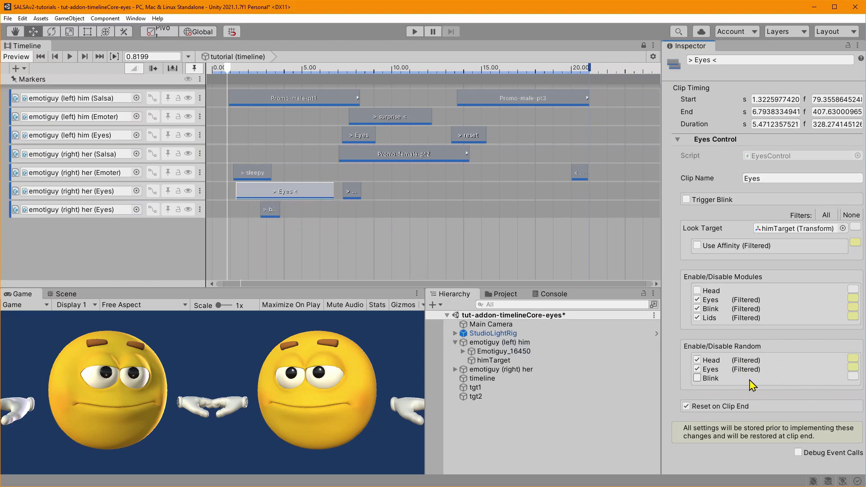
{"action": "left_click", "coordinate": [854, 377]}
- Move the blink clip on her second Eyes track further along and place a new Eyes Control clip in front of it
{"action": "left_click_drag", "start_coordinate": [271, 211], "coordinate": [389, 211]}
{"action": "right_click", "coordinate": [294, 212]}
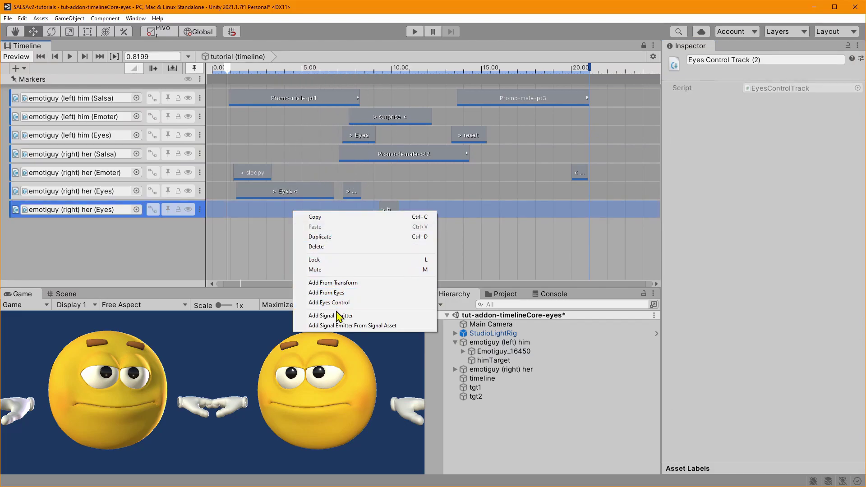
{"action": "left_click", "coordinate": [334, 302]}
{"action": "left_click_drag", "start_coordinate": [442, 219], "coordinate": [265, 216]}
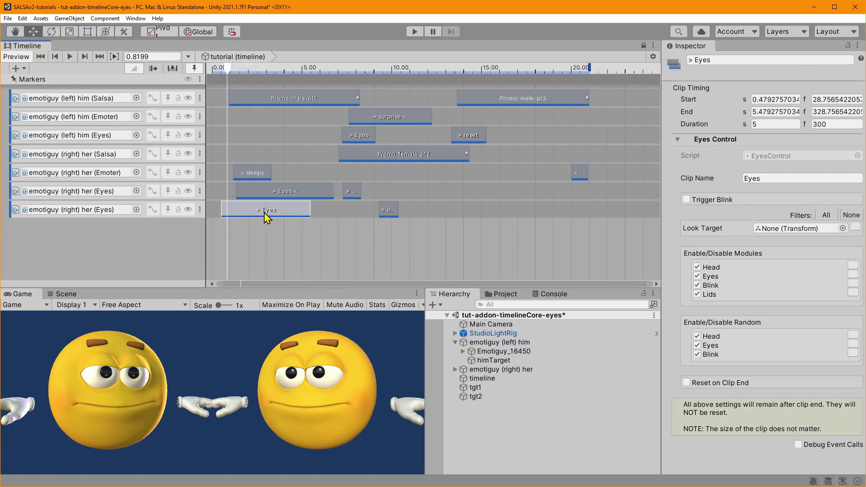
- Filter everything except a disabled random Blink on the new Eyes clip, and shorten it to about 0.79 s, starting at about 1.52 s
{"action": "left_click", "coordinate": [825, 215]}
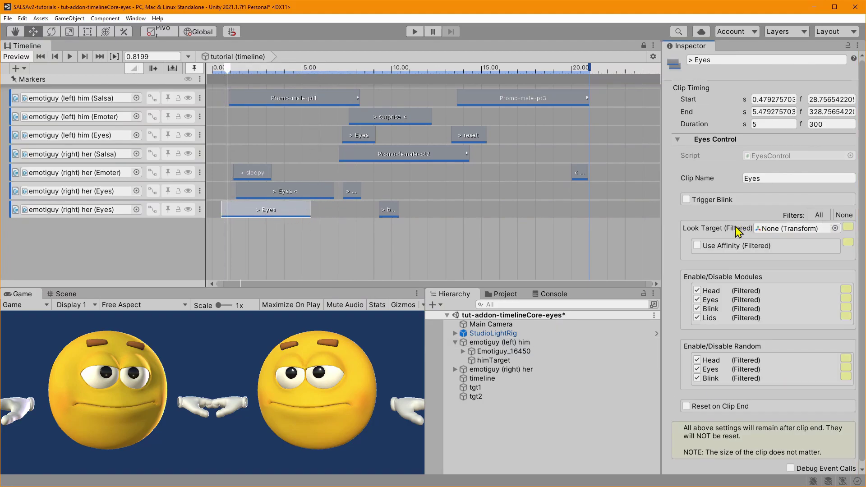
{"action": "left_click", "coordinate": [697, 378]}
{"action": "left_click_drag", "start_coordinate": [273, 215], "coordinate": [253, 213]}
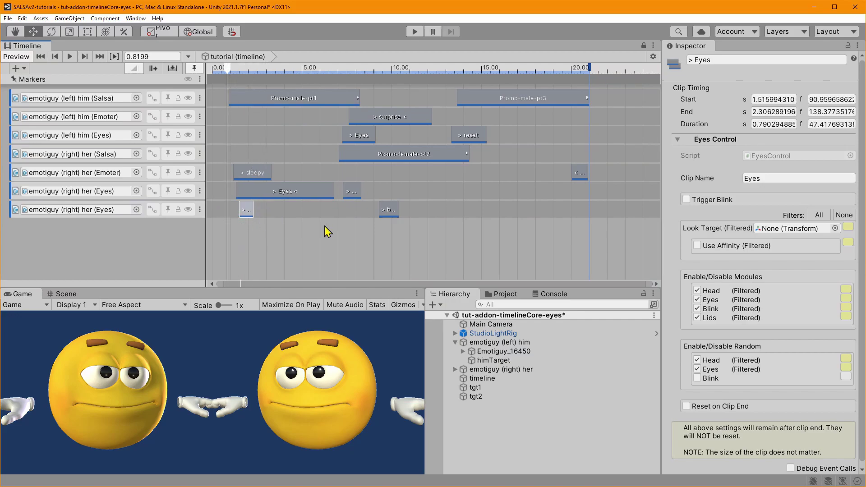
- Move the blink clip to start at about 2.77 s, filter all its settings, and re-enable its random Blink option
{"action": "left_click_drag", "start_coordinate": [387, 211], "coordinate": [272, 209]}
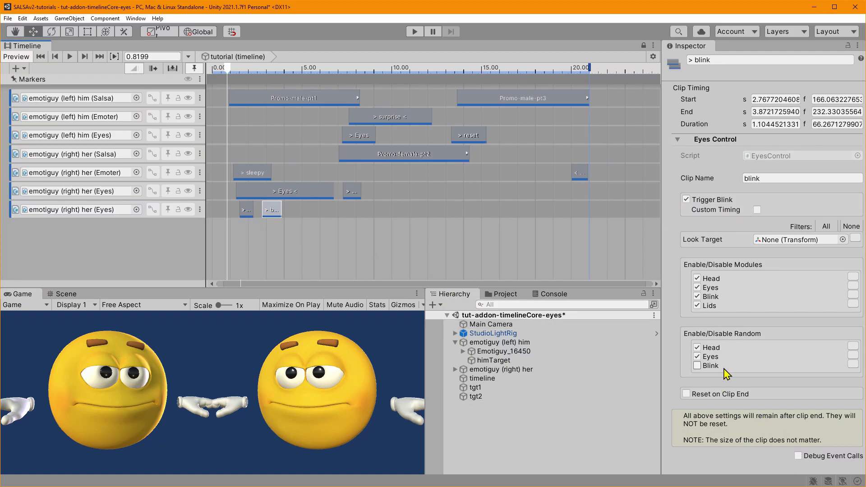
{"action": "left_click", "coordinate": [825, 226]}
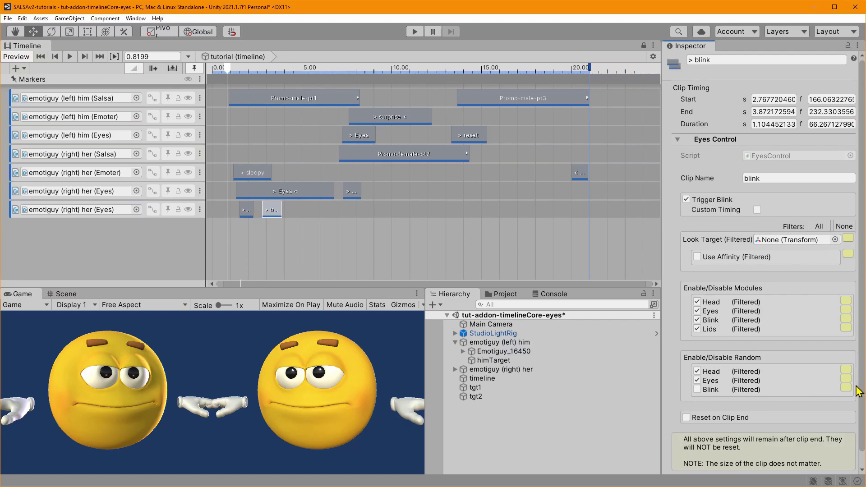
{"action": "left_click", "coordinate": [697, 389]}
- Rename the short Eyes clip before the blink clip as blink off
{"action": "left_click", "coordinate": [247, 210]}
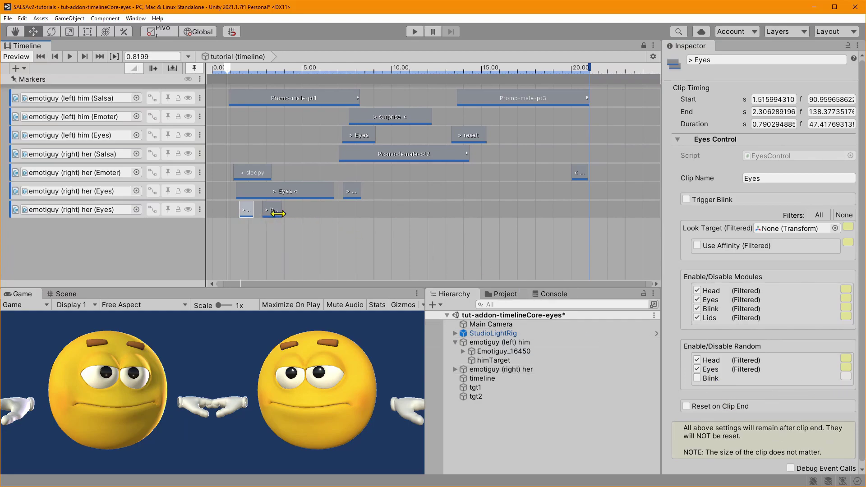
{"action": "left_click", "coordinate": [769, 178]}
{"action": "type", "text": "blink off"}
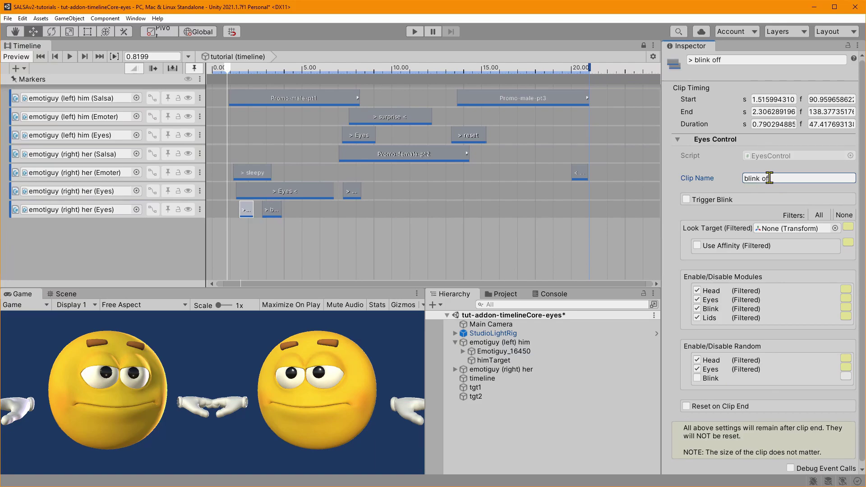
- Move the blink clip to start at about 3.21 s and duplicate it five times along her second Eyes track
{"action": "left_click_drag", "start_coordinate": [268, 208], "coordinate": [282, 209]}
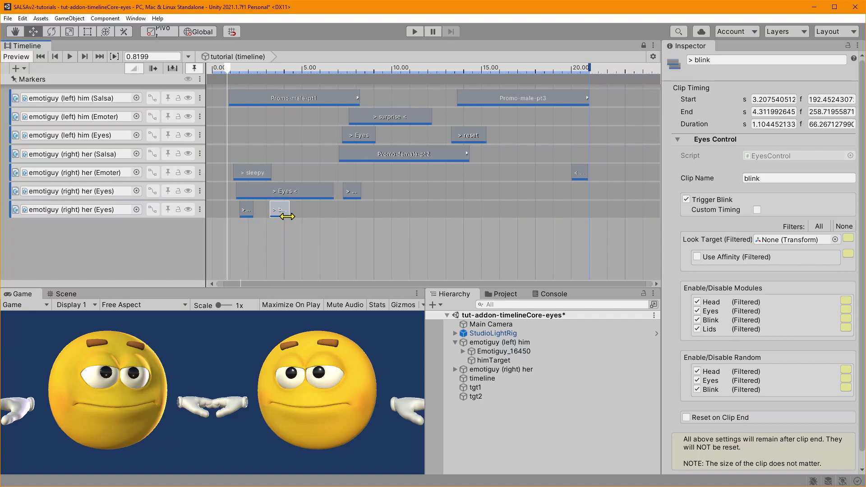
{"action": "key", "text": "ctrl+d"}
{"action": "key", "text": "ctrl+d"}
{"action": "key", "text": "ctrl+d"}
{"action": "key", "text": "ctrl+d"}
{"action": "key", "text": "ctrl+d"}
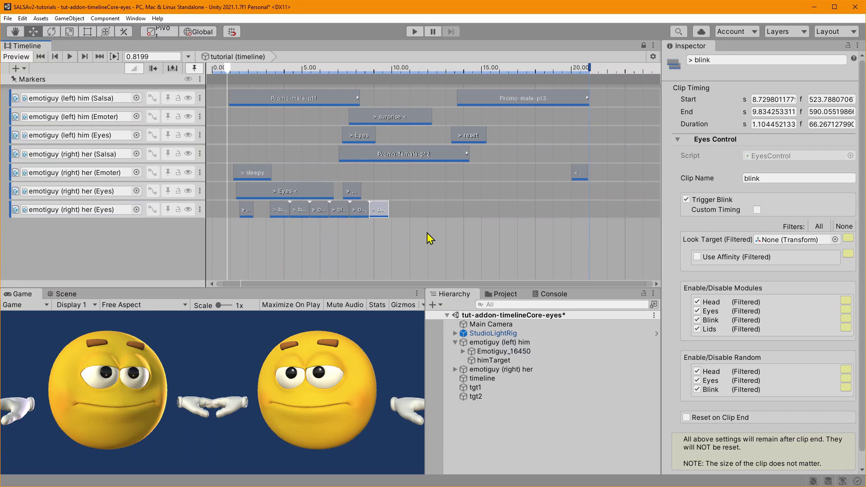
- Place another blink clip copy at about 14.58 s, with random Blink enabled and unfiltered and Trigger Blink disabled
{"action": "right_click", "coordinate": [481, 209]}
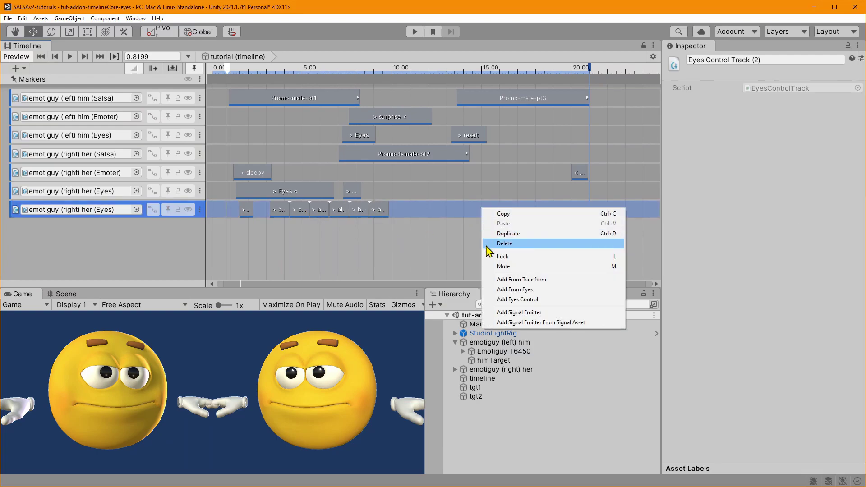
{"action": "left_click", "coordinate": [380, 211]}
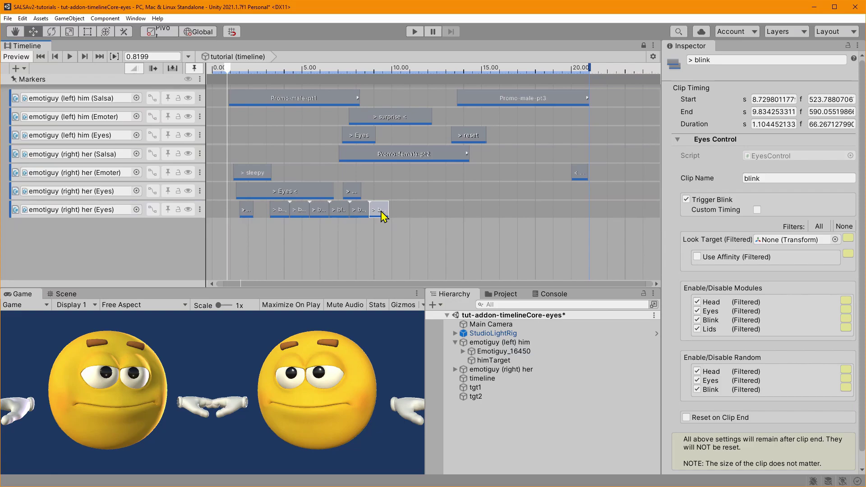
{"action": "left_click_drag", "start_coordinate": [381, 211], "coordinate": [507, 221]}
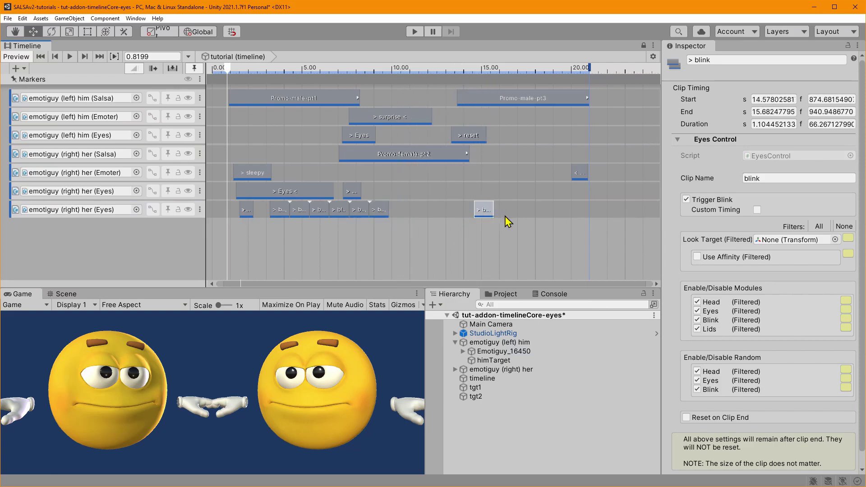
{"action": "left_click", "coordinate": [850, 388]}
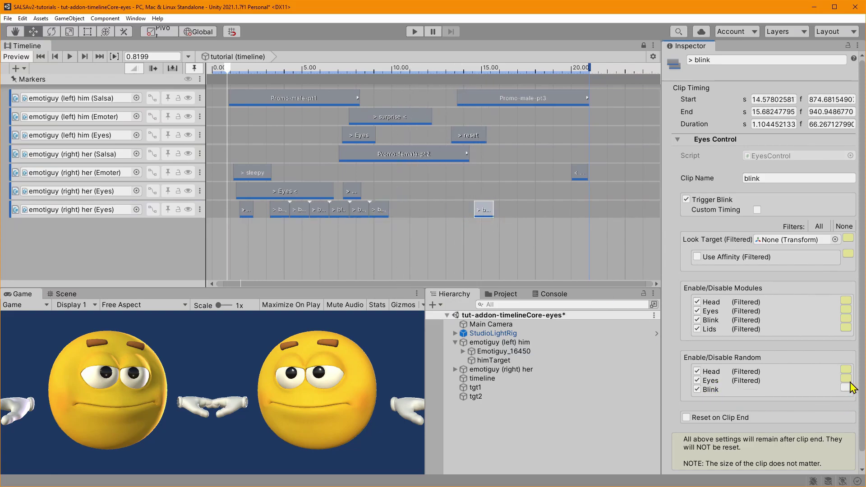
{"action": "left_click", "coordinate": [697, 200]}
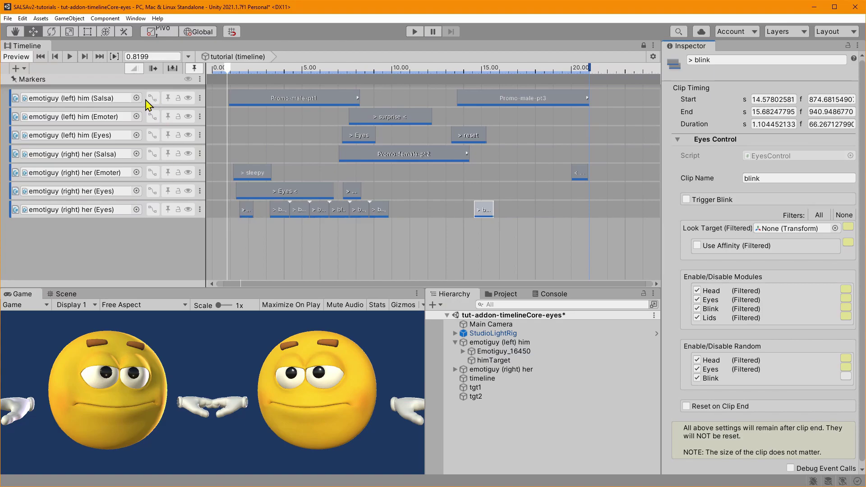
- Mute every track except her two Eyes tracks and run the timeline in Play mode
{"action": "left_click", "coordinate": [189, 98]}
{"action": "left_click", "coordinate": [188, 117]}
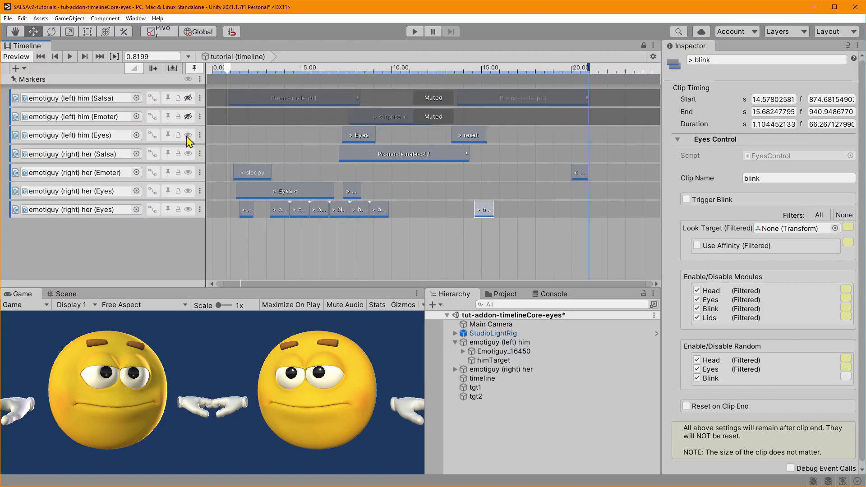
{"action": "left_click", "coordinate": [188, 135]}
{"action": "left_click", "coordinate": [188, 154]}
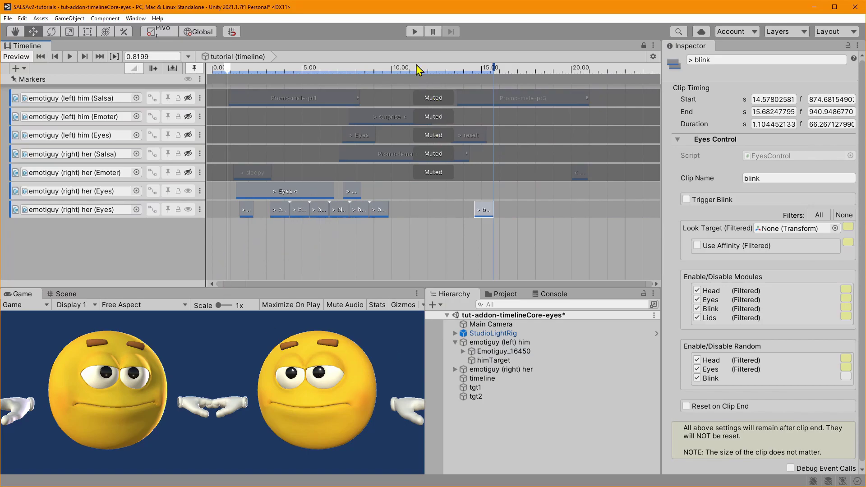
{"action": "left_click", "coordinate": [415, 32]}
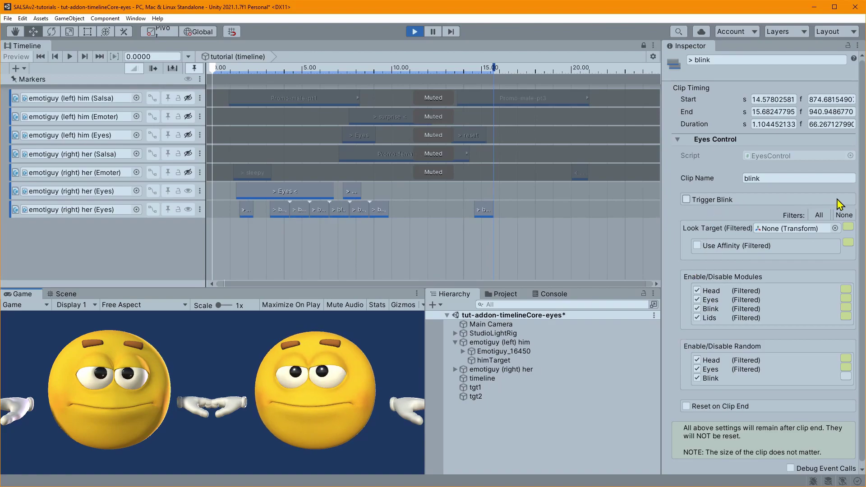
- Switch Trigger Blink on and back off for the last blink clip, and move the clip to start at about 11.75 s
{"action": "left_click", "coordinate": [686, 199]}
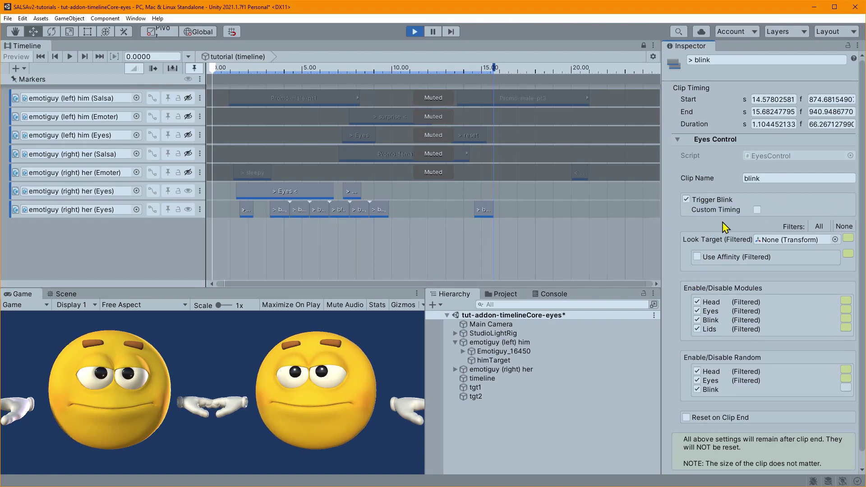
{"action": "left_click", "coordinate": [686, 199]}
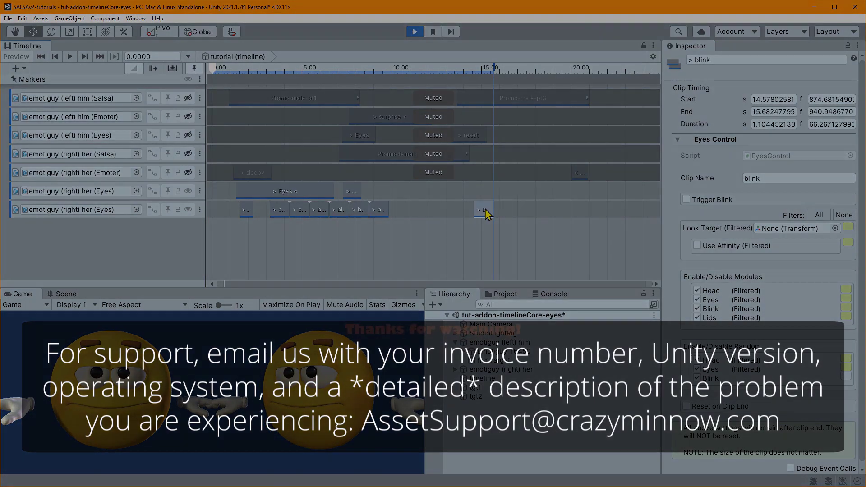
{"action": "left_click_drag", "start_coordinate": [486, 211], "coordinate": [435, 212]}
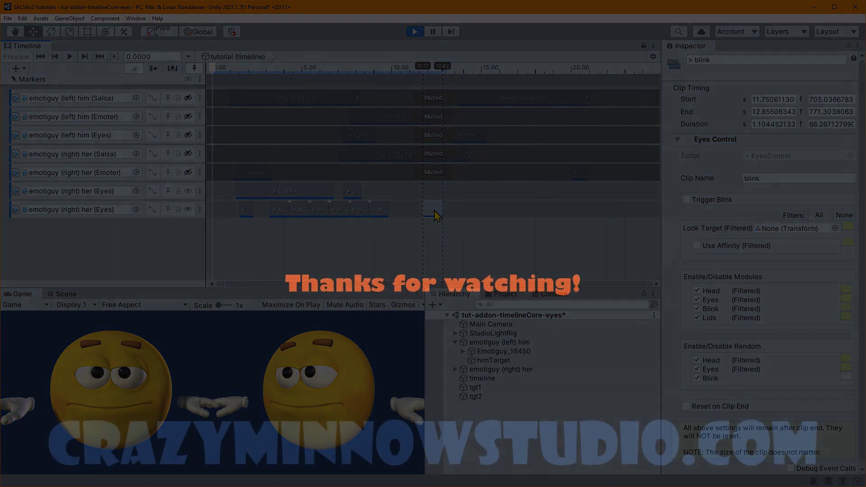